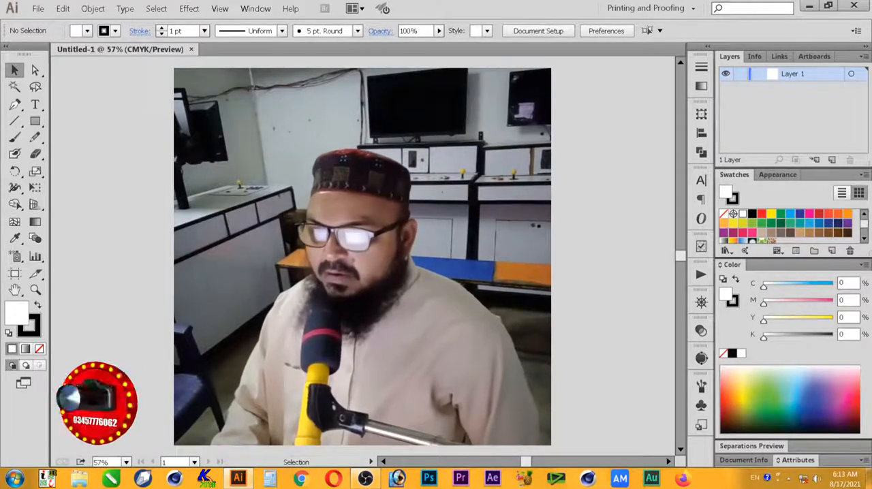
Step: Activate the Pencil tool and set its Fidelity to the Smooth extreme in its options
key(z)
drag(310, 185, 478, 293)
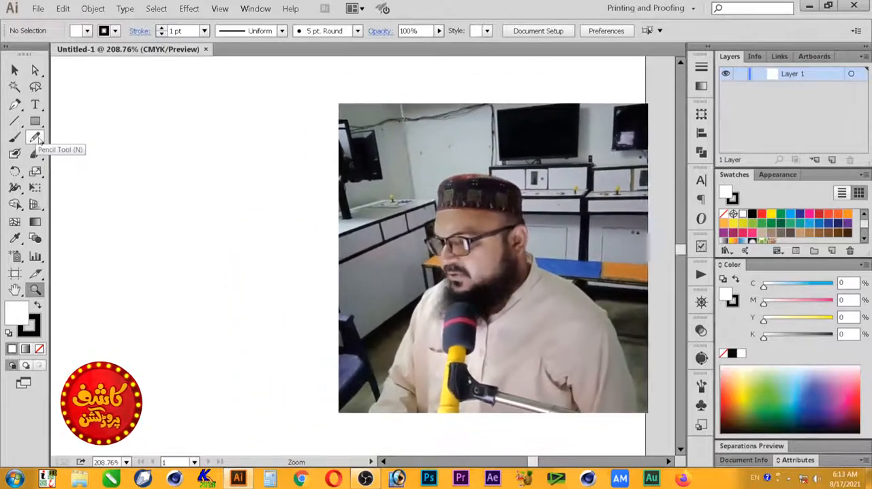
click(37, 137)
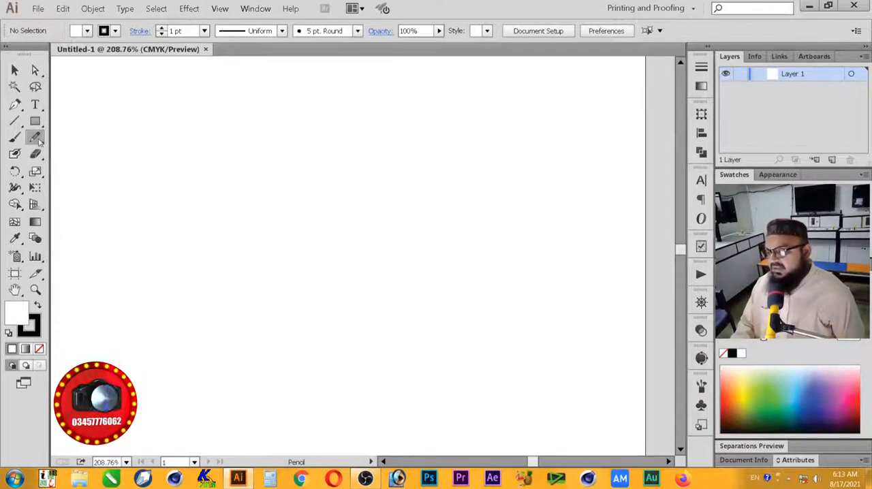
double_click(37, 139)
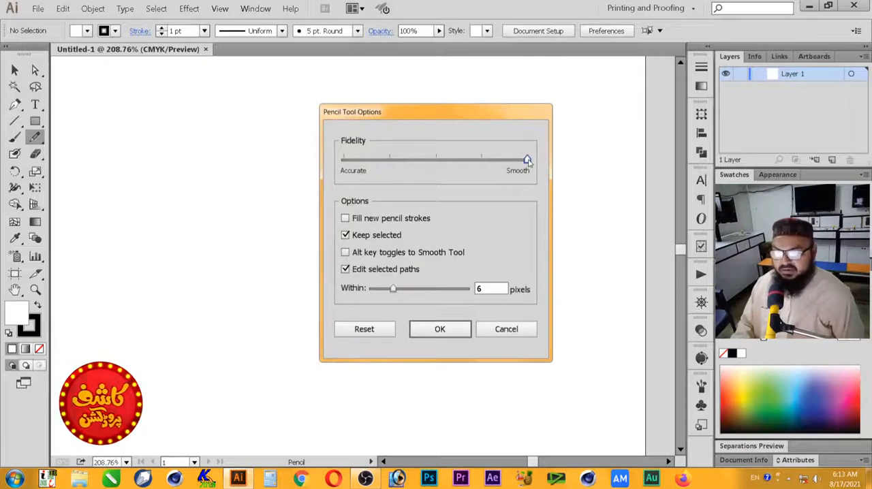
mouse_move(528, 160)
mouse_down()
mouse_move(482, 160)
mouse_move(528, 160)
mouse_up()
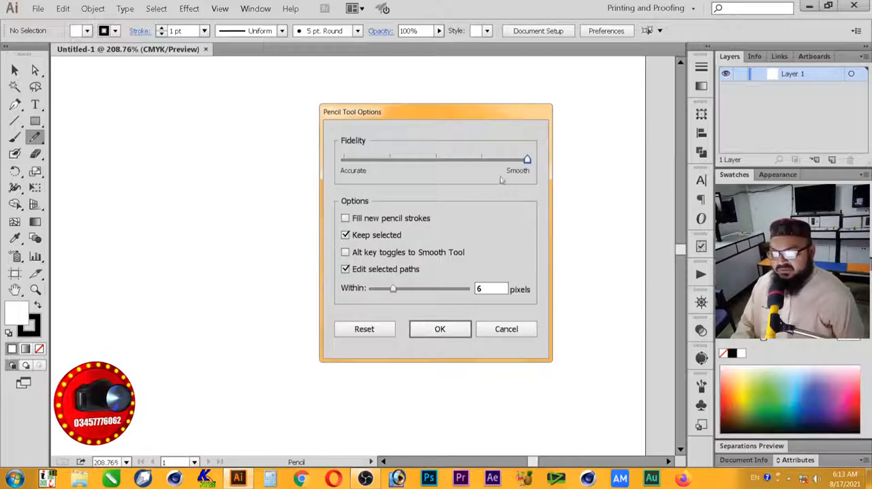
click(448, 332)
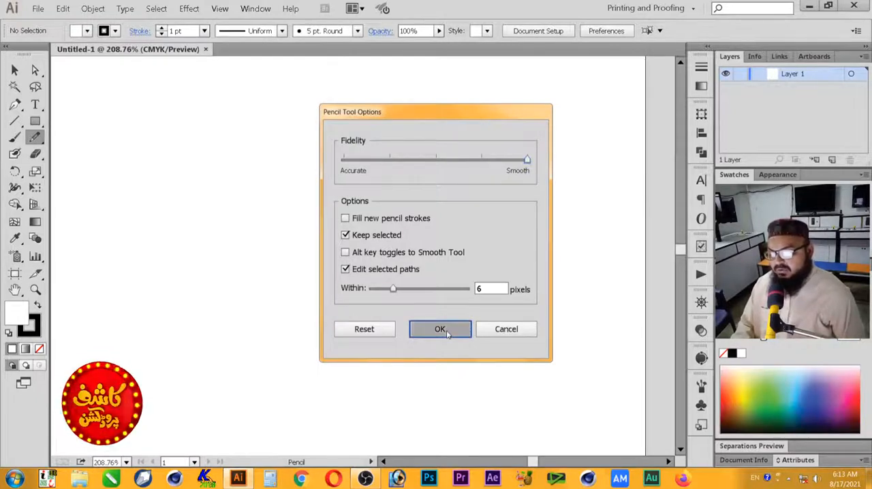
Step: Try an S-shaped curve, a short hooked curve and a closed curl with the Pencil tool, undoing each one
mouse_move(496, 141)
mouse_down()
mouse_move(483, 138)
mouse_move(468, 192)
mouse_move(438, 230)
mouse_move(421, 301)
mouse_up()
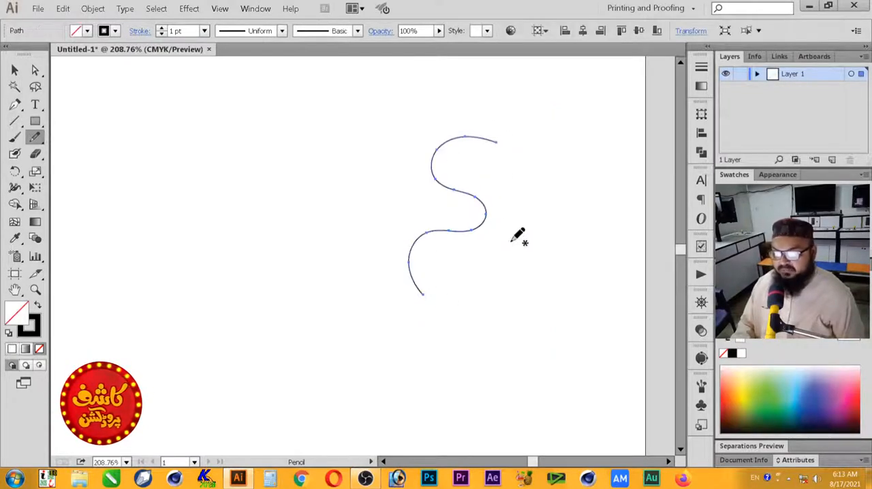
key(v)
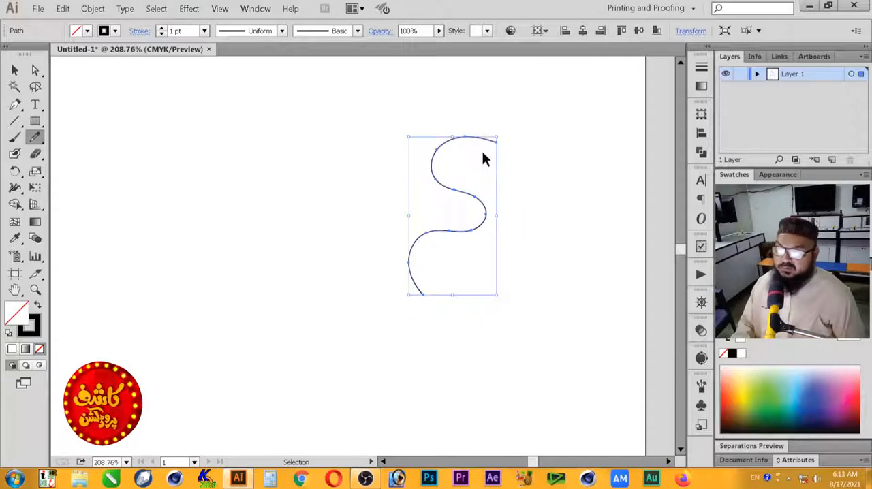
key(ctrl+z)
mouse_move(488, 144)
mouse_down()
mouse_move(455, 170)
mouse_move(451, 249)
mouse_up()
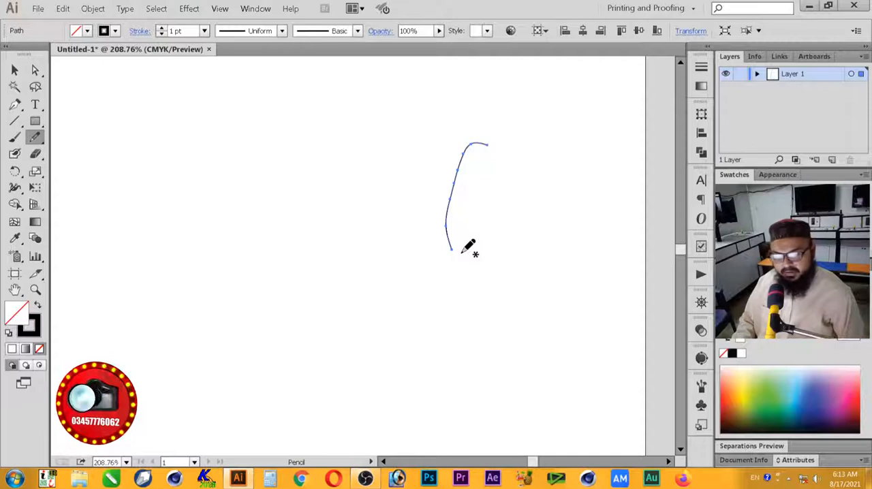
key(ctrl+z)
mouse_move(509, 155)
mouse_down()
mouse_move(475, 152)
mouse_move(468, 179)
mouse_move(476, 206)
mouse_move(468, 225)
mouse_move(423, 212)
mouse_move(411, 196)
mouse_move(451, 166)
mouse_move(465, 136)
mouse_move(510, 156)
mouse_up()
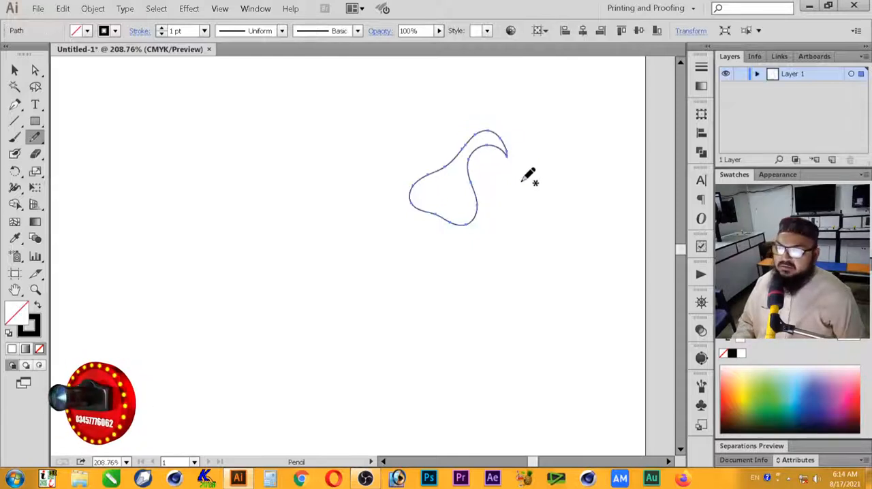
key(ctrl)
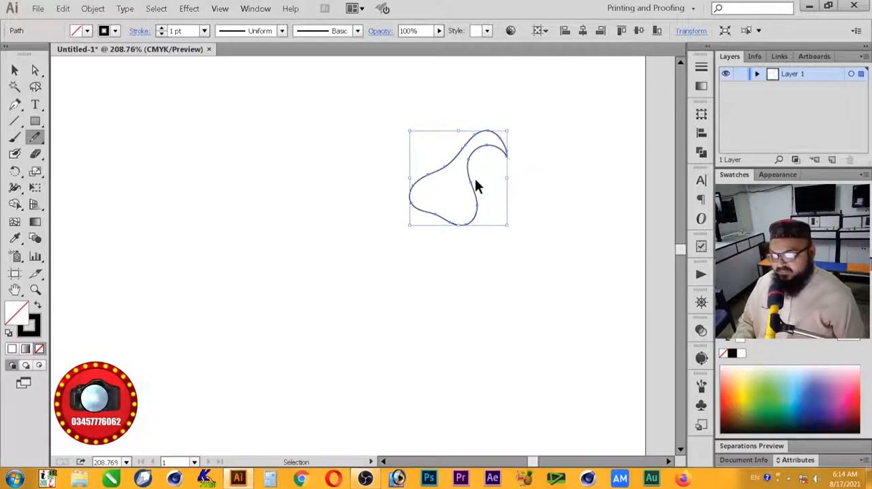
key(ctrl+z)
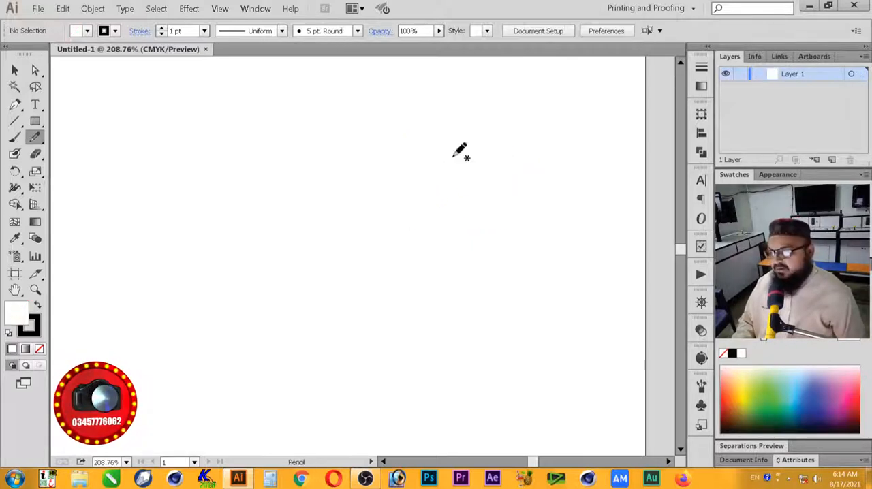
Step: Try the Pencil tool with Fidelity set one mark from Accurate by drawing a freehand curve
double_click(34, 138)
click(389, 160)
click(440, 329)
mouse_move(464, 155)
mouse_down()
mouse_move(435, 173)
mouse_move(444, 215)
mouse_move(426, 237)
mouse_move(393, 252)
mouse_move(364, 282)
mouse_up()
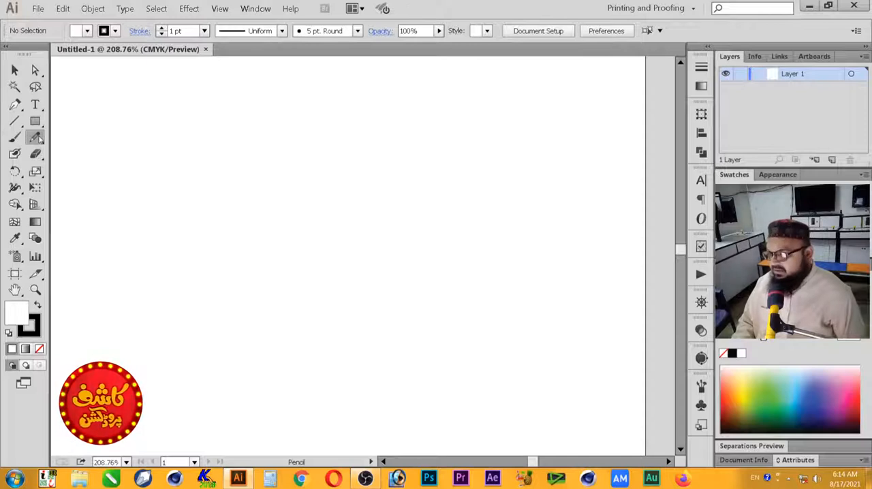
Step: Return the Pencil tool's Fidelity to the Smooth extreme
double_click(37, 138)
drag(389, 160, 529, 161)
click(450, 330)
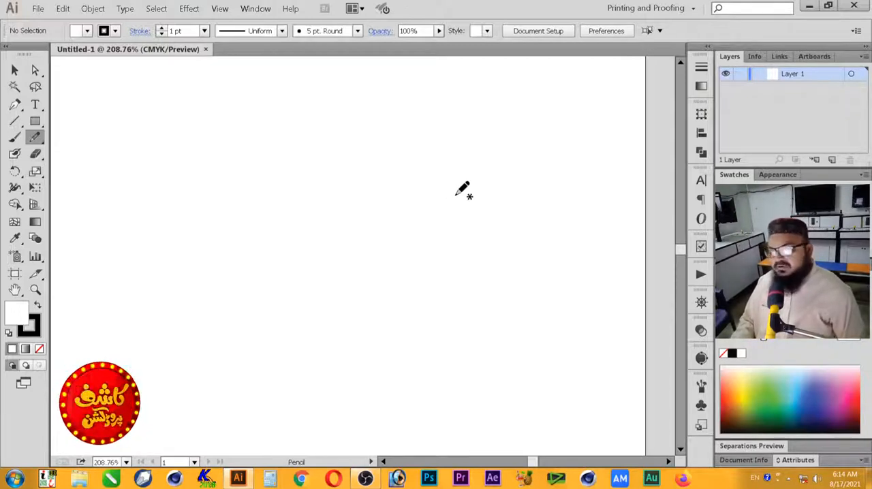
Step: Try the 15 pt. Round brush with vertical Paintbrush strokes on the blank artboard, undoing each stroke
click(15, 137)
key(z)
mouse_move(579, 130)
mouse_down()
mouse_move(541, 210)
mouse_move(420, 282)
mouse_move(375, 288)
mouse_move(264, 335)
mouse_up()
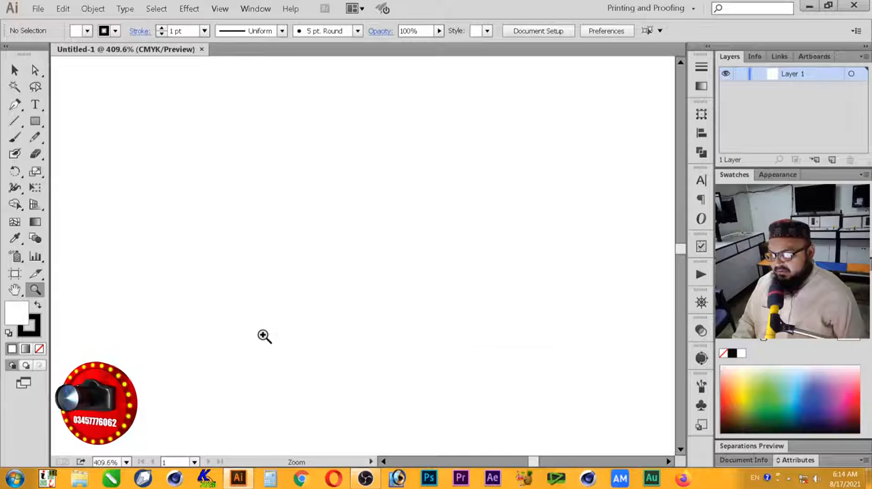
click(13, 139)
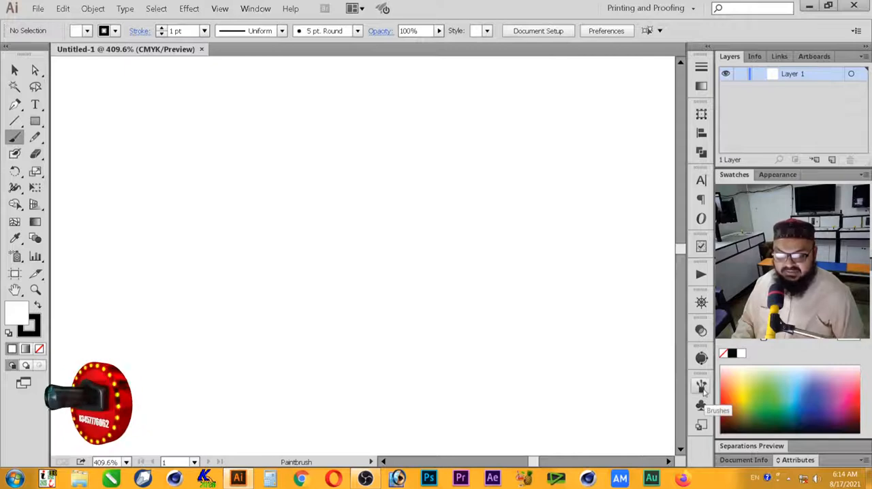
click(702, 385)
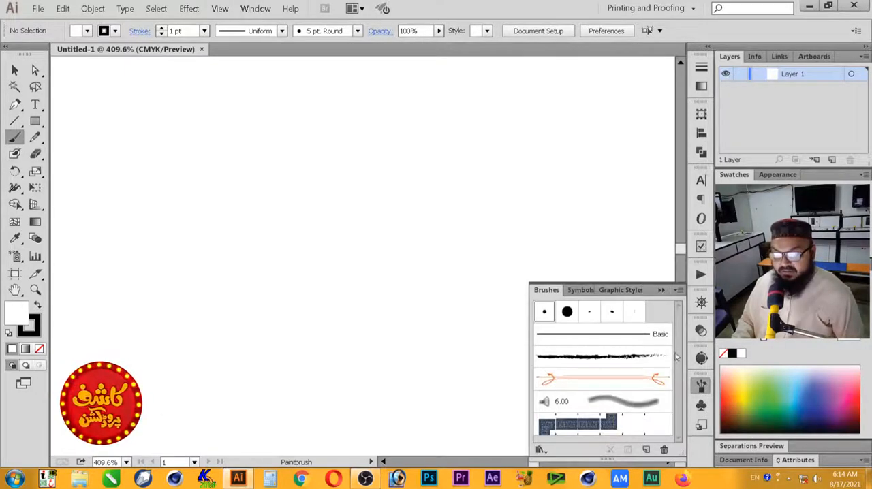
click(565, 312)
drag(379, 136, 385, 271)
key(ctrl+z)
mouse_move(392, 117)
mouse_down()
mouse_move(401, 230)
mouse_move(378, 297)
mouse_move(392, 258)
mouse_move(396, 284)
mouse_up()
key(ctrl+z)
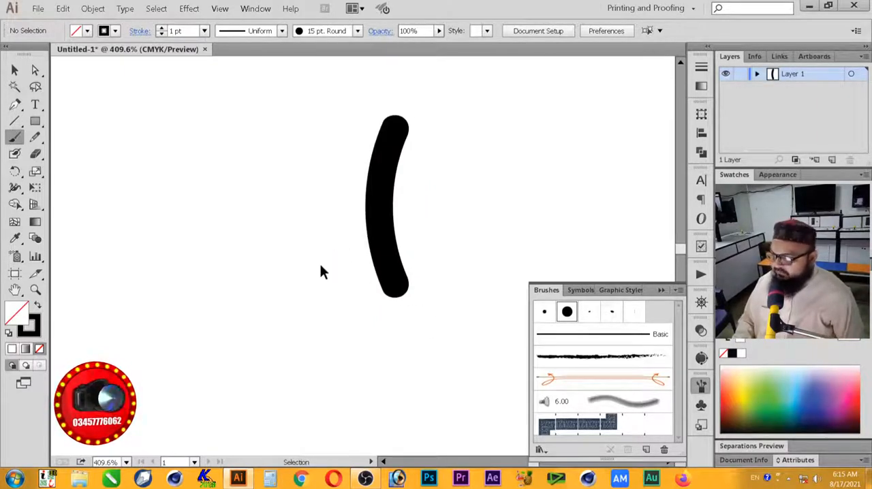
key(ctrl+z)
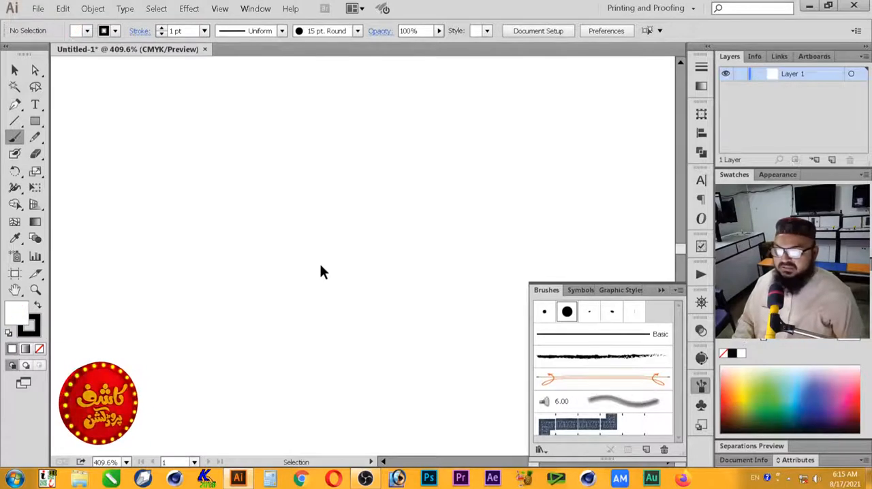
Step: Try the 5 pt. Flat brush with two vertical Paintbrush strokes, undoing each stroke
click(634, 313)
mouse_move(382, 139)
mouse_down()
mouse_move(378, 228)
mouse_move(343, 298)
mouse_up()
key(ctrl+z)
drag(391, 141, 376, 293)
key(ctrl+z)
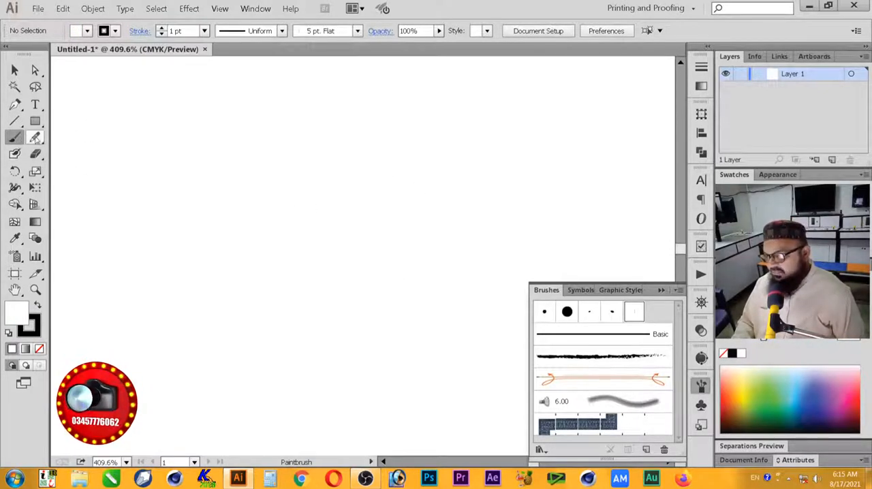
Step: Draw a tall four-sided shape tapering downward with the Pencil tool, continuing each straight segment from the path's endpoints
click(36, 138)
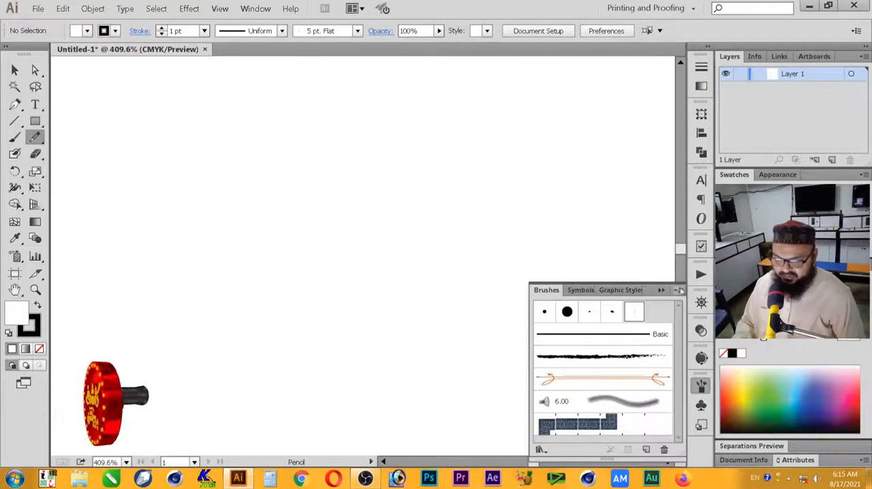
click(660, 291)
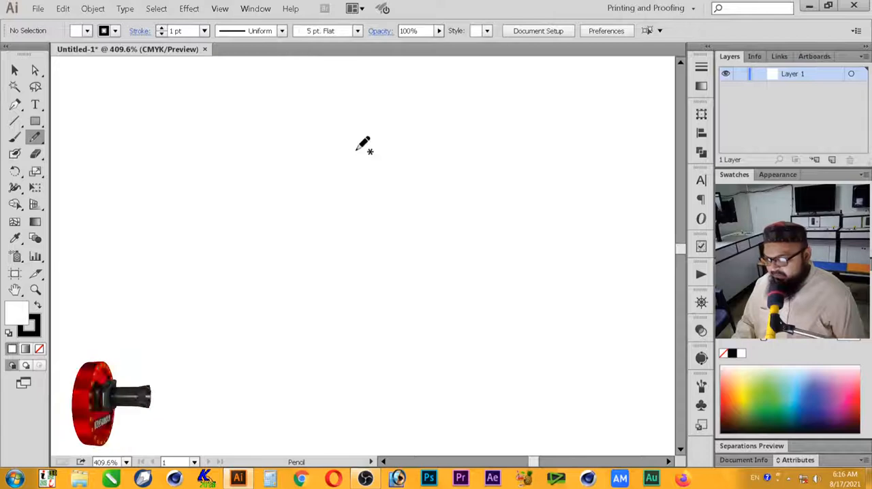
drag(356, 149, 395, 149)
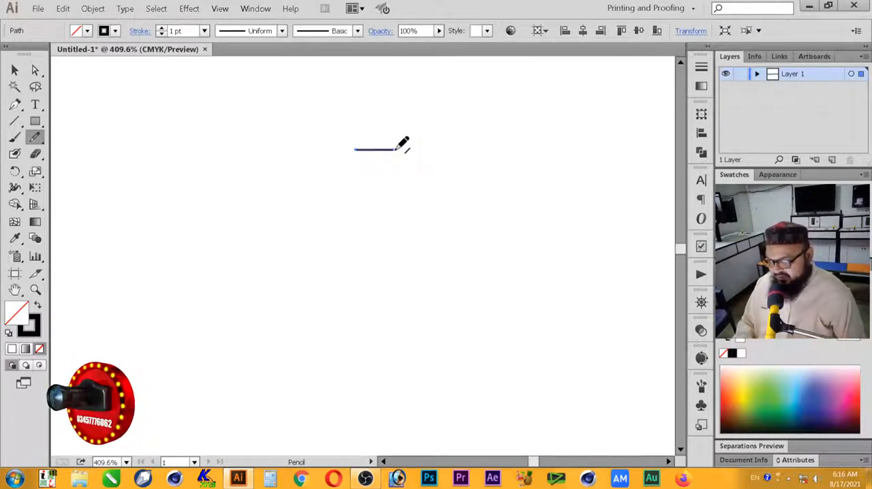
drag(394, 149, 391, 305)
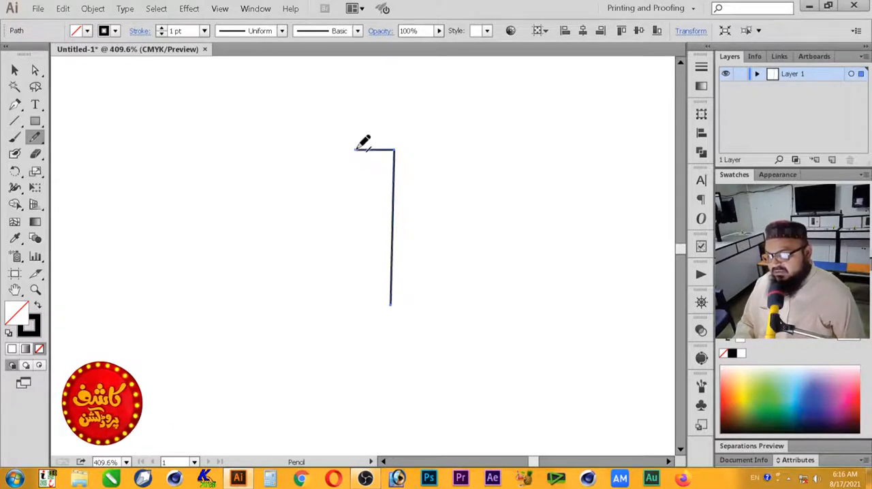
drag(356, 151, 372, 307)
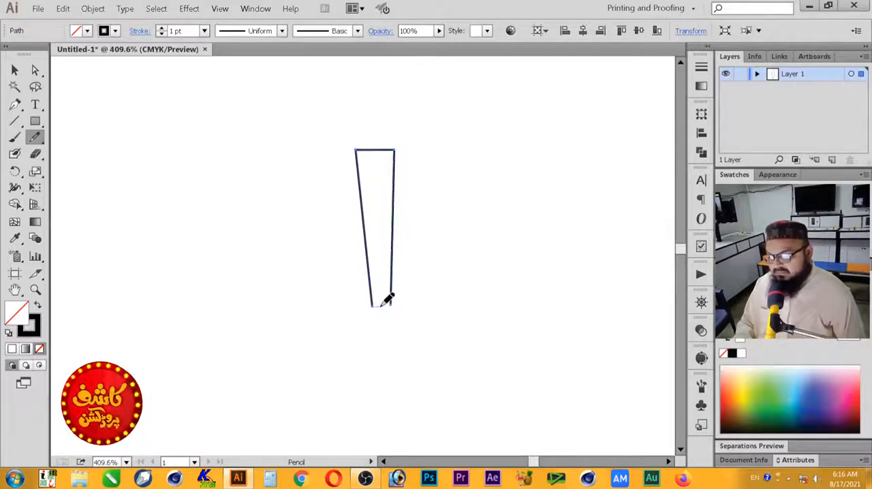
drag(391, 305, 392, 304)
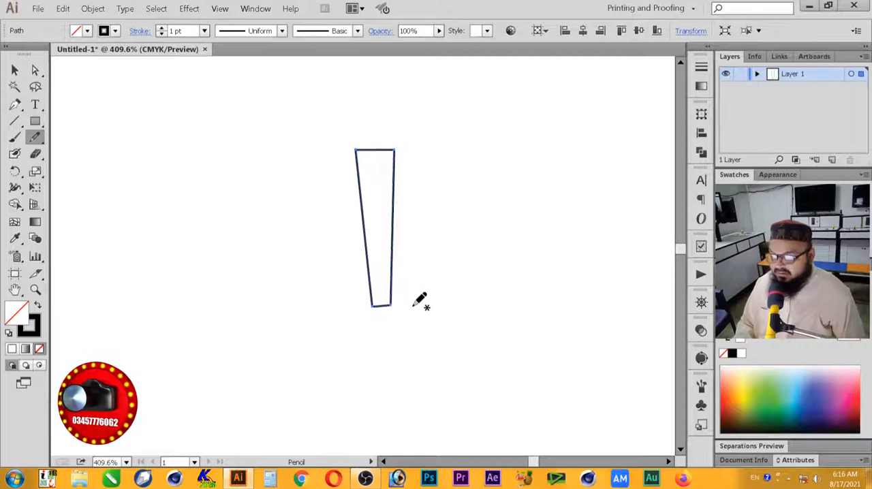
Step: Redraw the short bottom edge of the tapered shape with the Pencil so it closes the path
ctrl+click(408, 307)
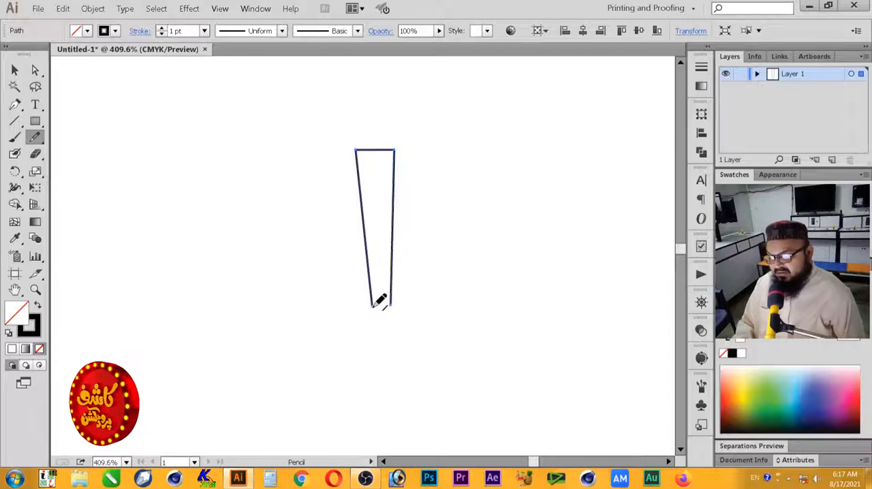
drag(373, 307, 386, 305)
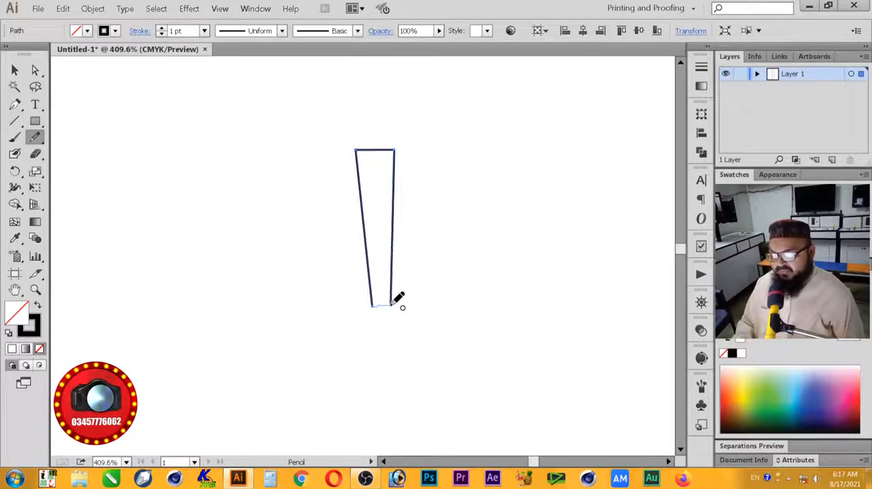
drag(392, 304, 395, 303)
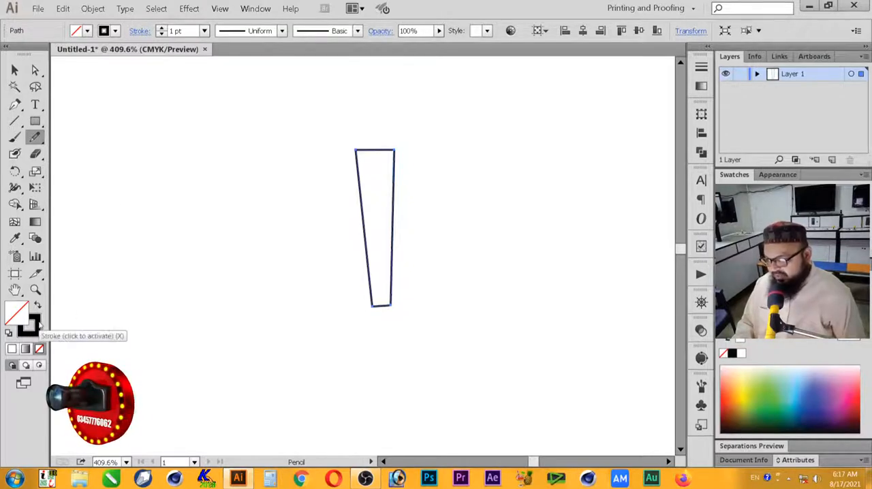
Step: Swap the tapered shape's fill and stroke to view it as solid black, and swap them back
click(38, 307)
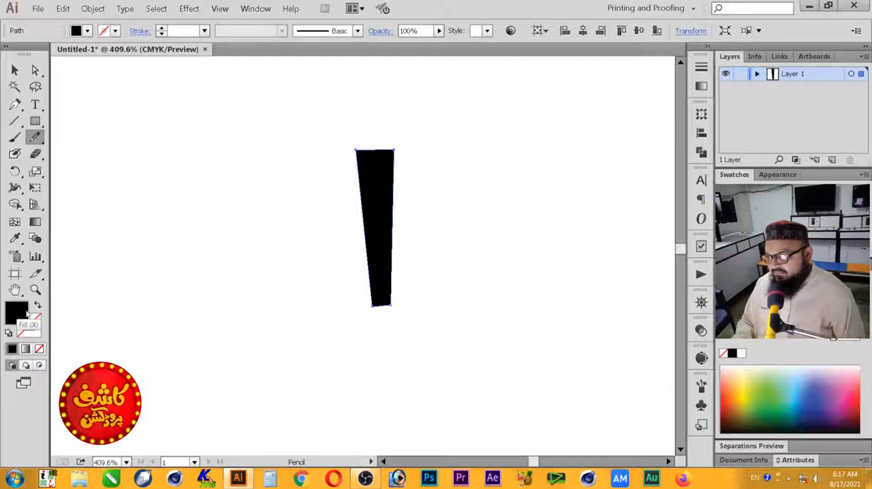
click(39, 308)
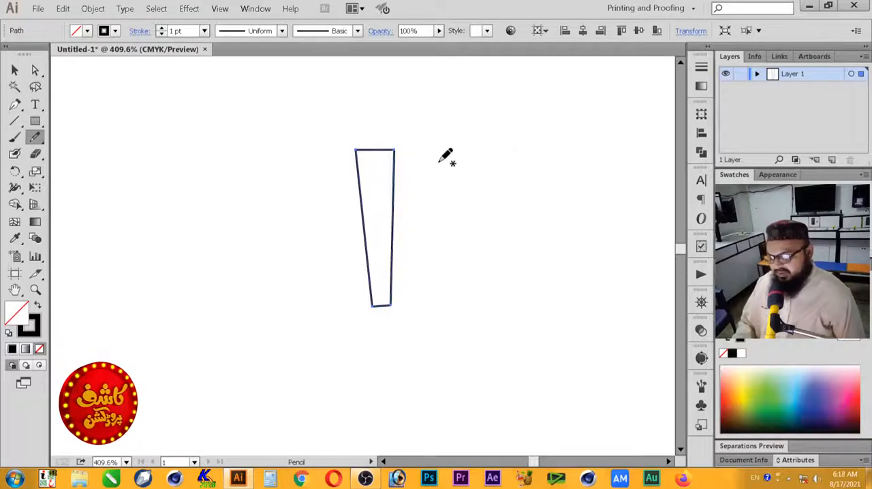
Step: Move the tapered shape aside to the right and draw a closed S-curved shape with two Pencil strokes in its former place
key(v)
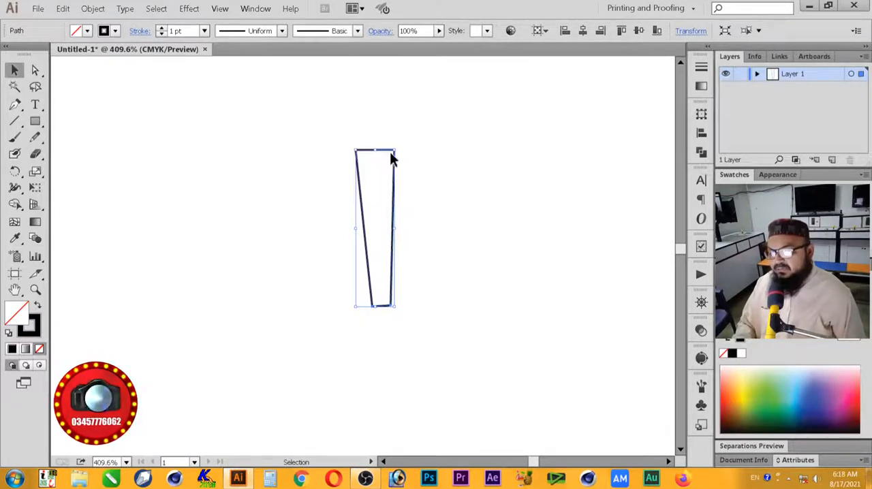
drag(384, 151, 579, 148)
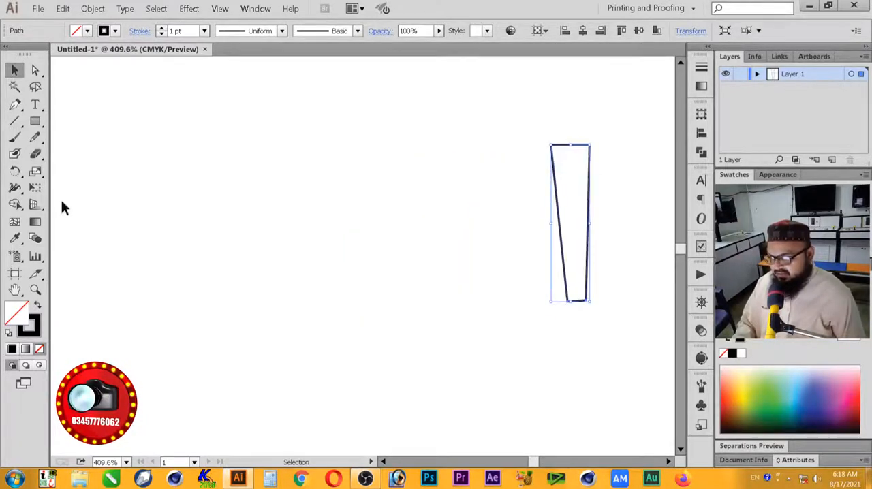
click(38, 136)
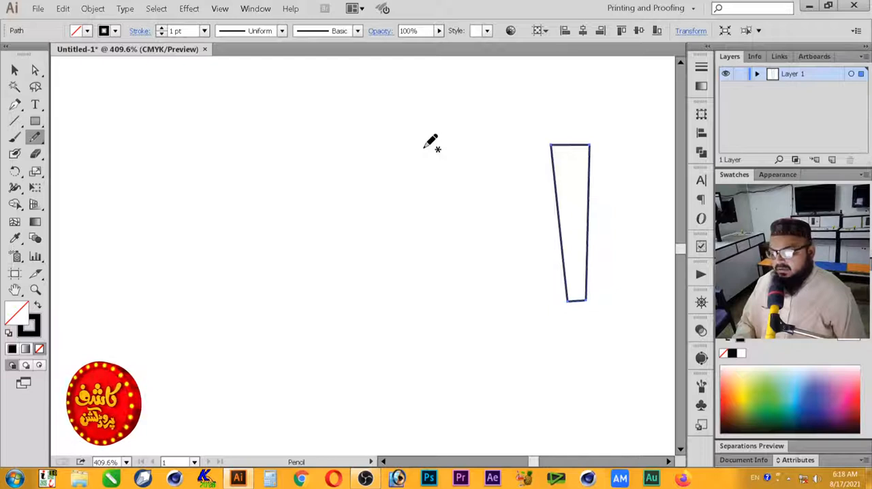
mouse_move(415, 147)
mouse_down()
mouse_move(392, 183)
mouse_move(413, 267)
mouse_move(397, 308)
mouse_up()
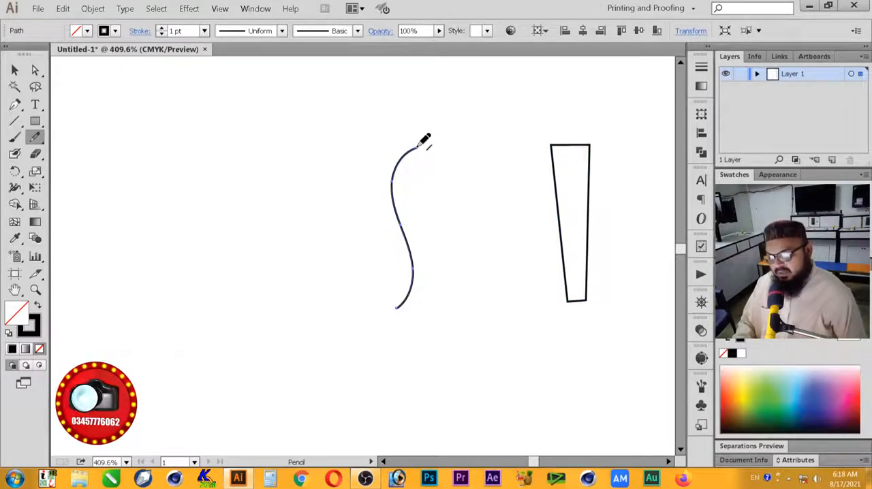
mouse_move(418, 147)
mouse_down()
mouse_move(412, 136)
mouse_move(386, 133)
mouse_move(365, 154)
mouse_move(359, 181)
mouse_move(397, 309)
mouse_up()
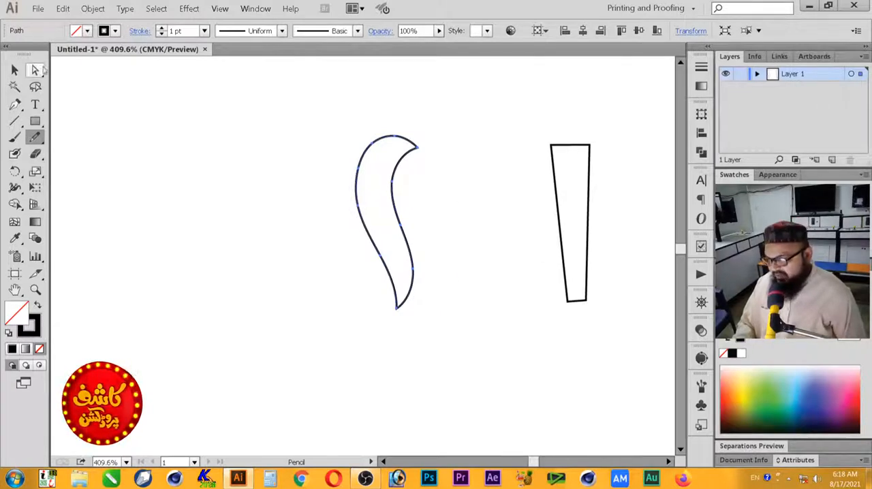
Step: Move the S-curved shape closer to the tapered one and draw another closed S-curved shape beside it with two Pencil strokes
click(14, 70)
drag(395, 179, 488, 178)
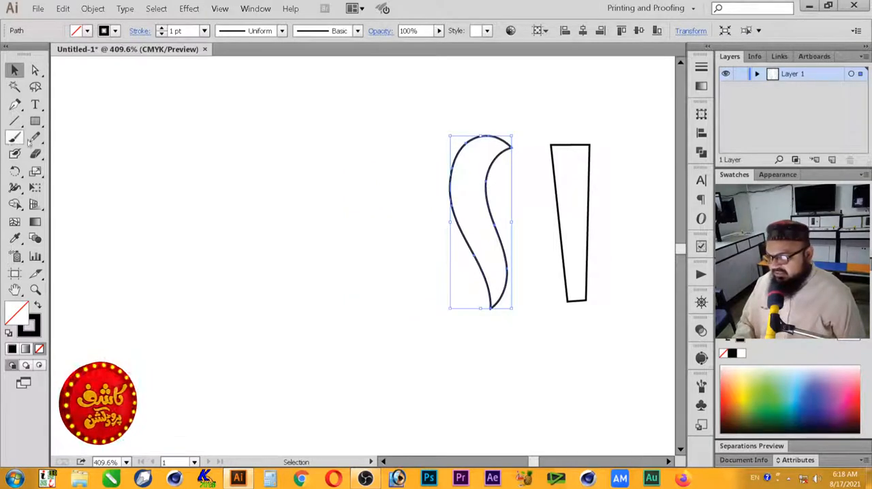
click(36, 137)
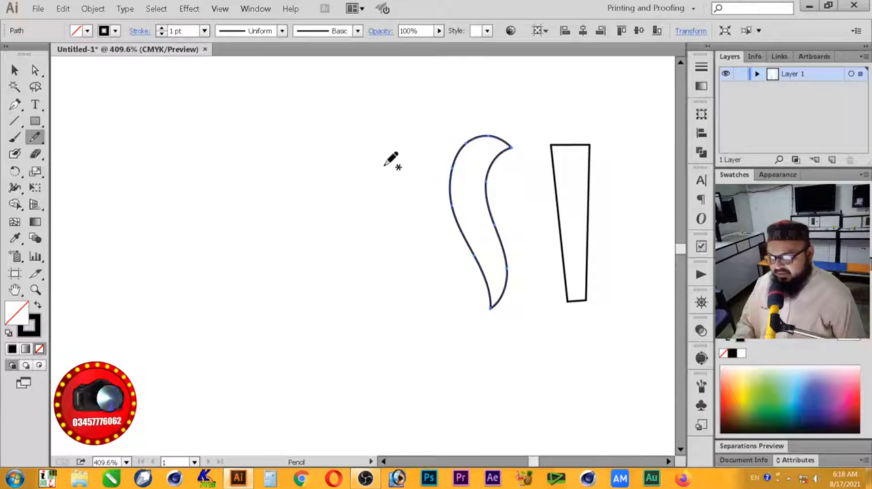
mouse_move(393, 145)
mouse_down()
mouse_move(376, 199)
mouse_move(394, 250)
mouse_move(384, 311)
mouse_up()
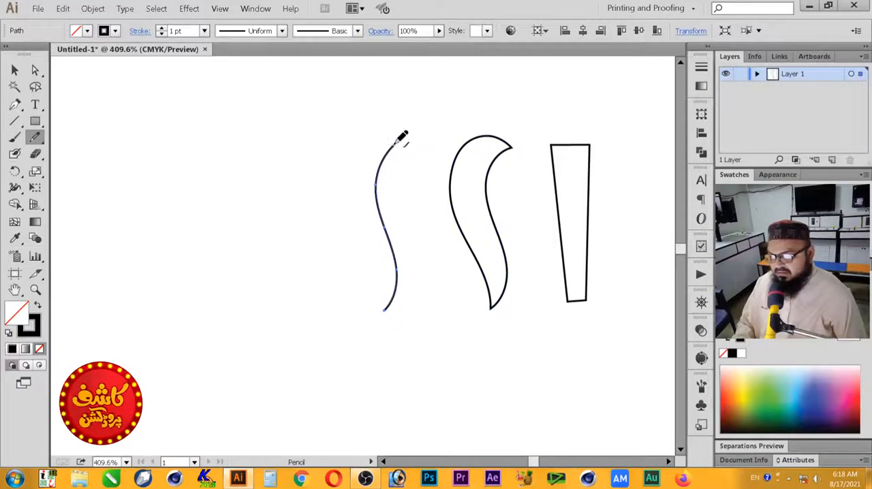
mouse_move(397, 143)
mouse_down()
mouse_move(362, 138)
mouse_move(343, 171)
mouse_move(378, 255)
mouse_move(385, 310)
mouse_up()
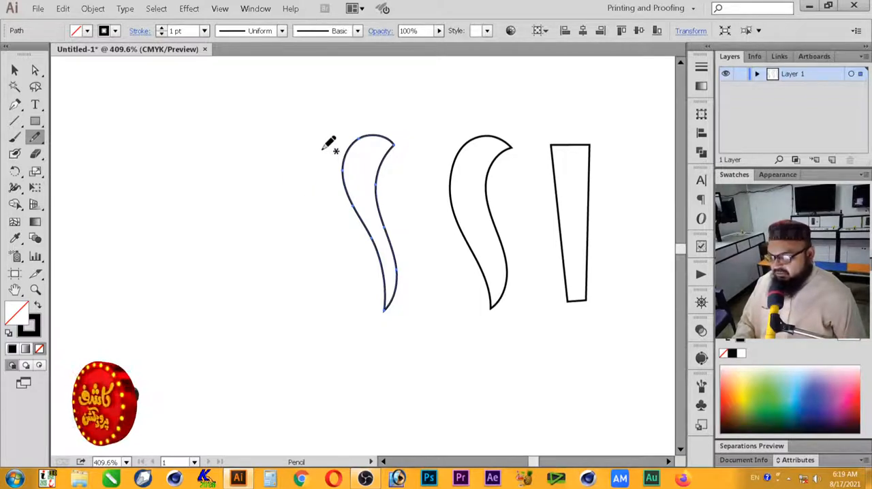
Step: Move the second S-curved shape next to the first and draw a third closed S-curved shape beside them with two Pencil strokes
click(15, 70)
drag(389, 159, 440, 160)
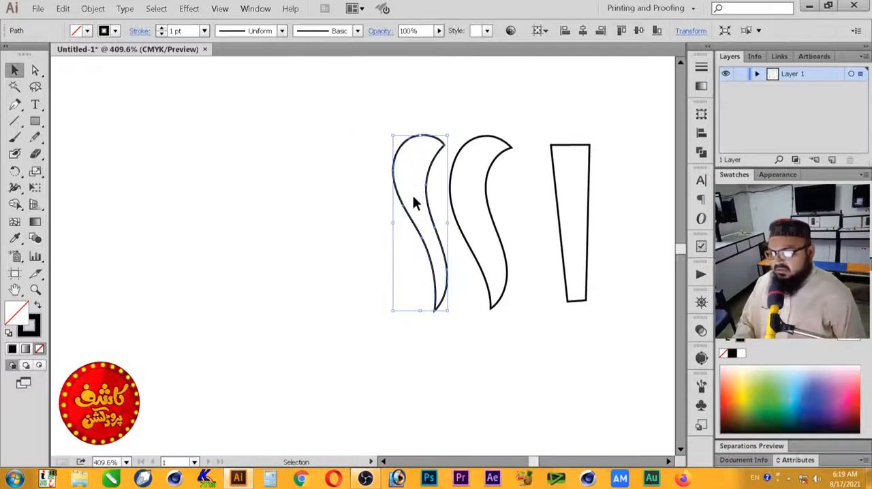
click(35, 137)
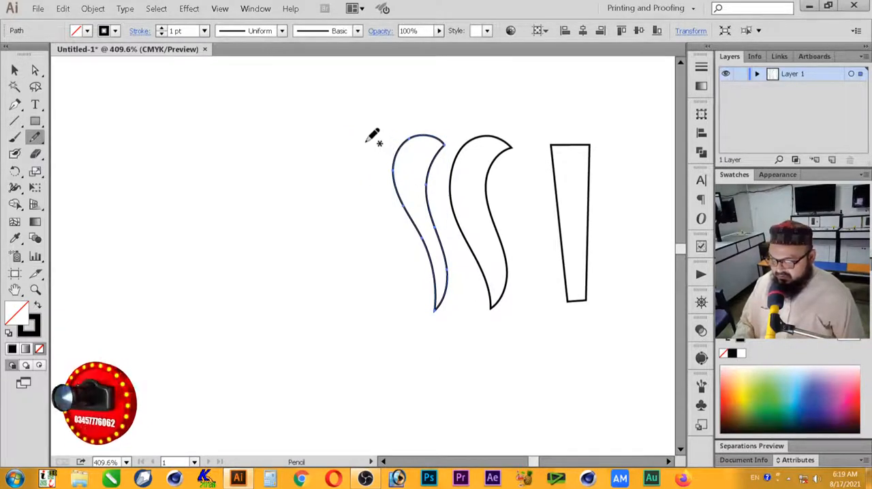
mouse_move(366, 140)
mouse_down()
mouse_move(350, 158)
mouse_move(350, 187)
mouse_move(368, 285)
mouse_move(344, 315)
mouse_up()
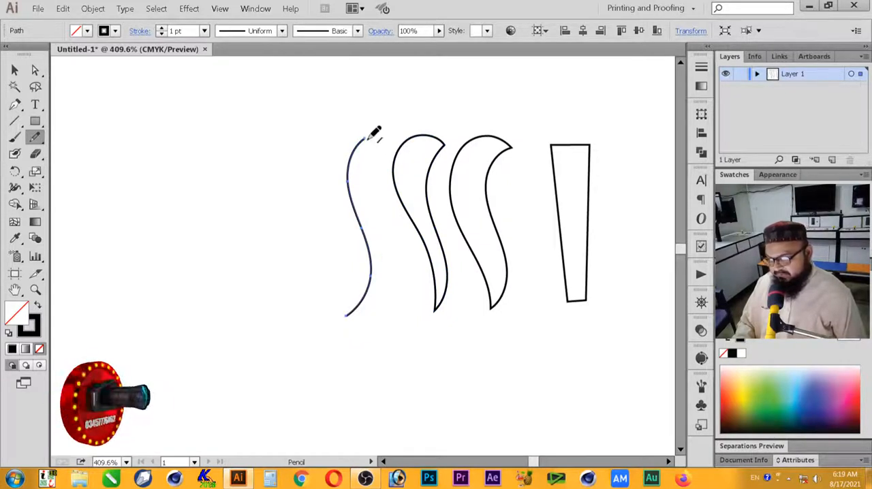
mouse_move(366, 137)
mouse_down()
mouse_move(336, 128)
mouse_move(319, 141)
mouse_move(316, 180)
mouse_move(347, 262)
mouse_move(347, 315)
mouse_up()
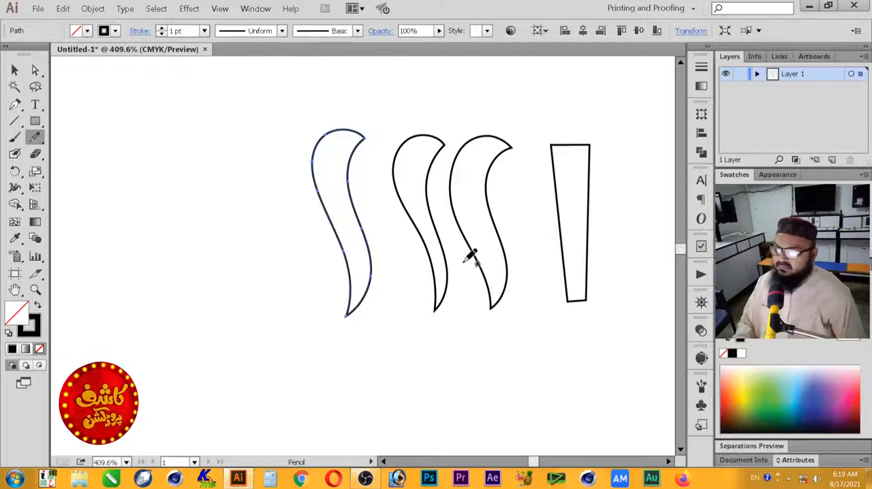
Step: Shift the third S-curved shape slightly closer to the other two and clear the selection
click(14, 71)
click(157, 166)
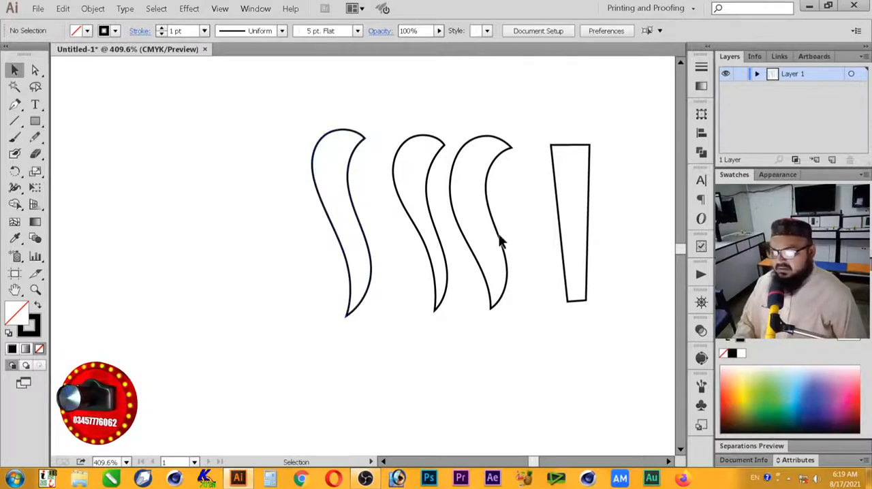
drag(366, 236, 382, 239)
click(246, 156)
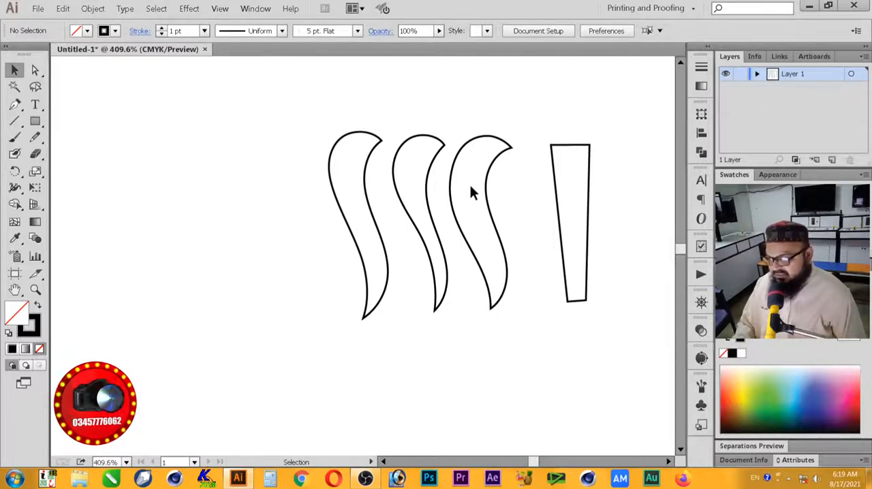
Step: Remove the anchor point on the lower left edge of the S-curved shape nearest the tapered one
click(35, 70)
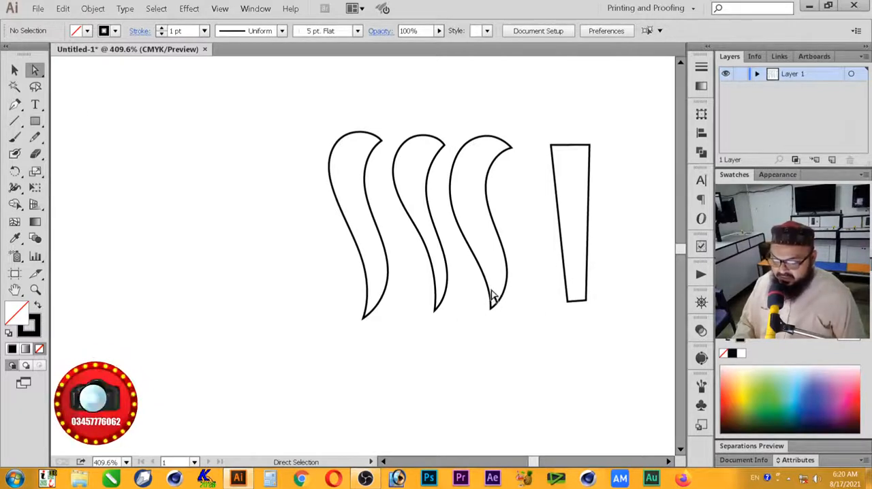
click(489, 294)
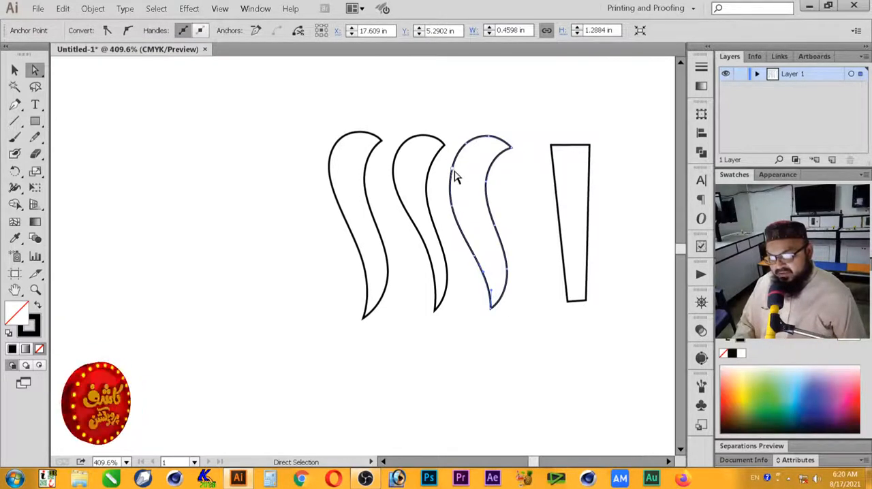
click(483, 269)
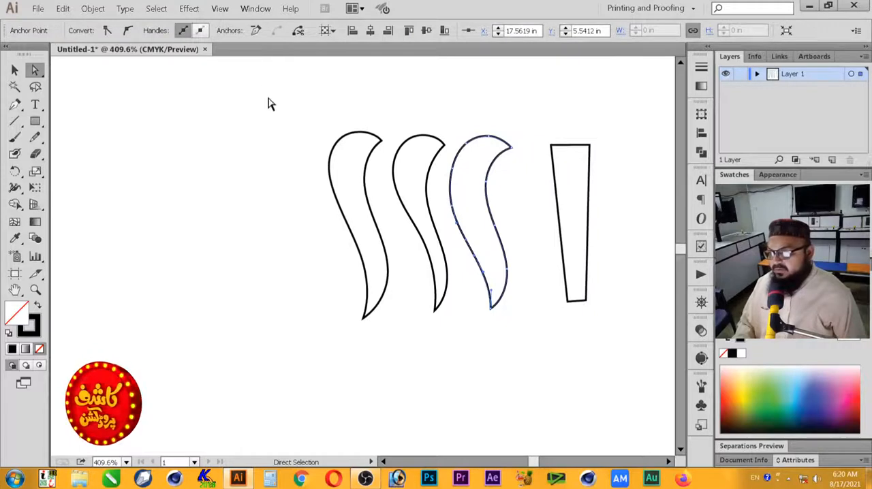
click(256, 30)
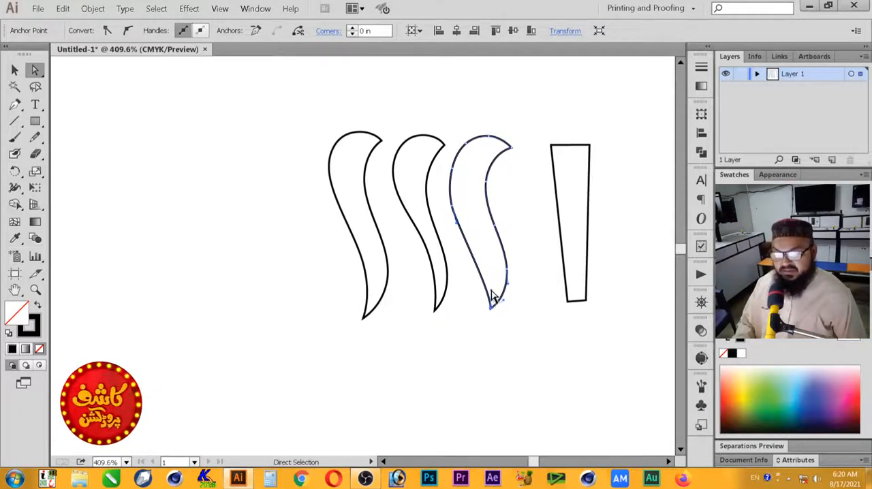
Step: Try to reshape that S-curve's lower left edge by lengthening the direction handles of its bottom tip and left-side anchor point
drag(493, 296, 500, 255)
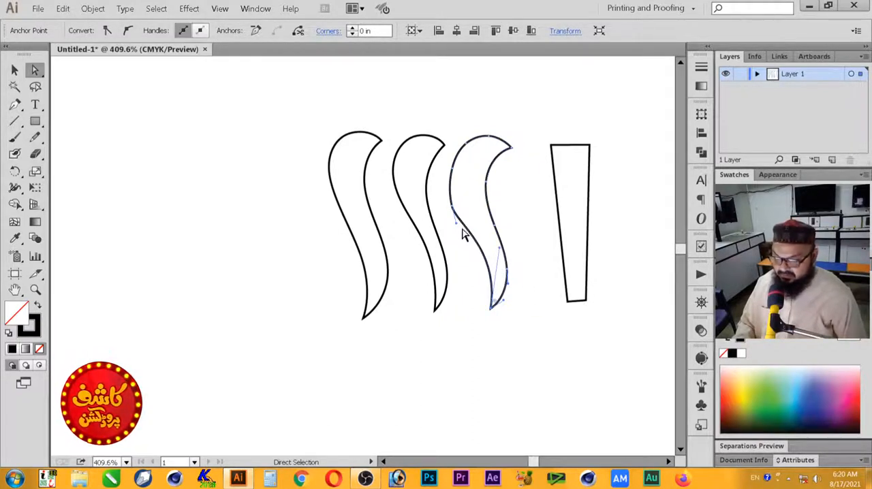
drag(457, 230, 459, 244)
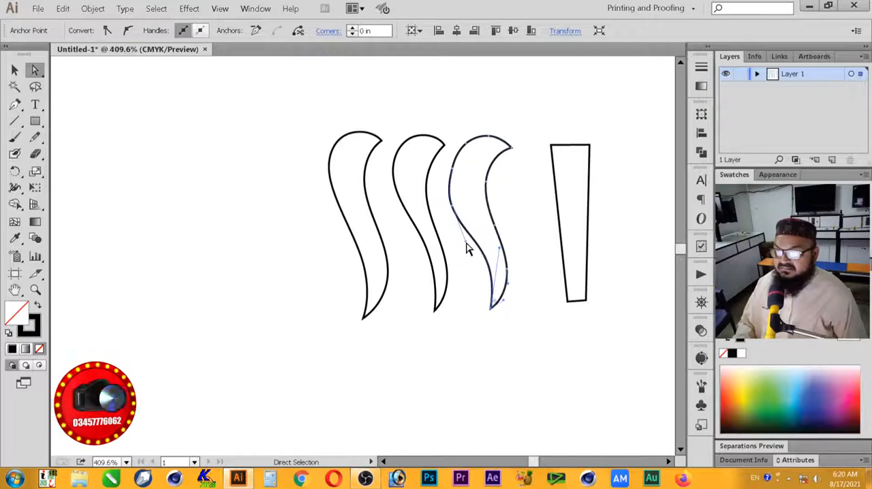
mouse_move(467, 250)
mouse_down()
mouse_move(463, 240)
mouse_move(459, 253)
mouse_up()
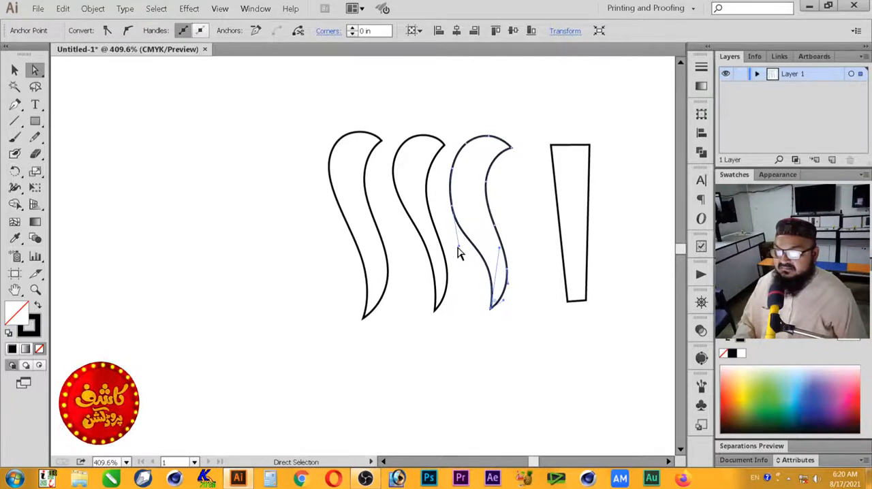
click(458, 255)
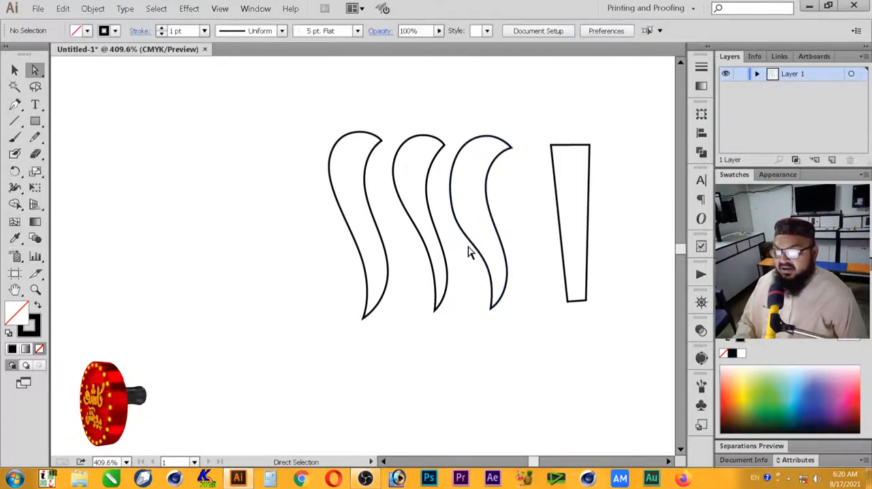
drag(464, 246, 441, 187)
click(469, 259)
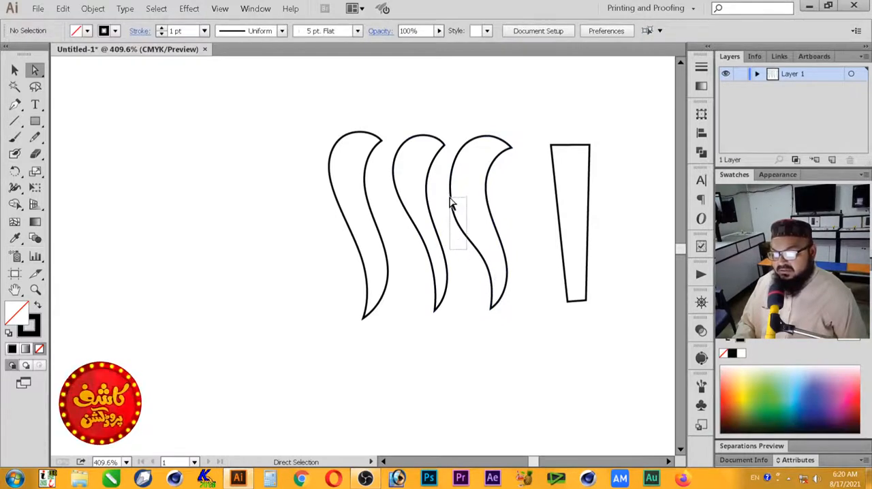
click(455, 213)
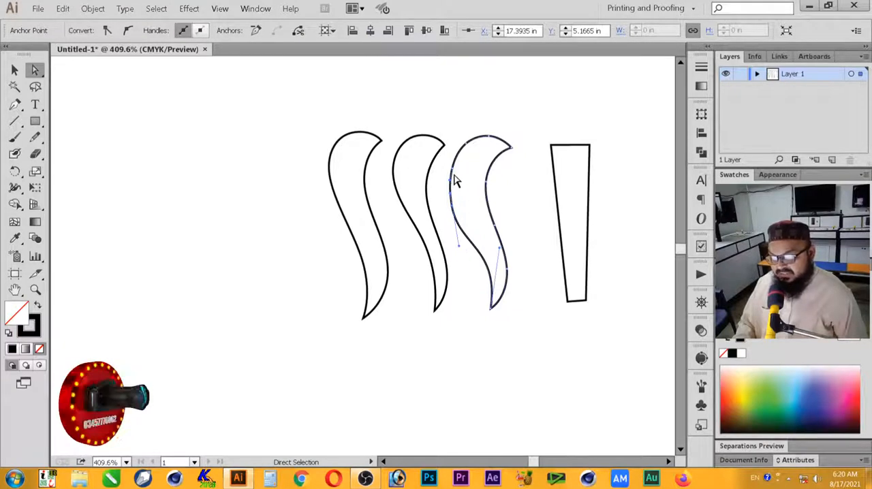
Step: Undo the direction handle adjustments on the S-curved shape nearest the tapered one
key(v)
key(ctrl+z)
key(ctrl+z)
key(ctrl+z)
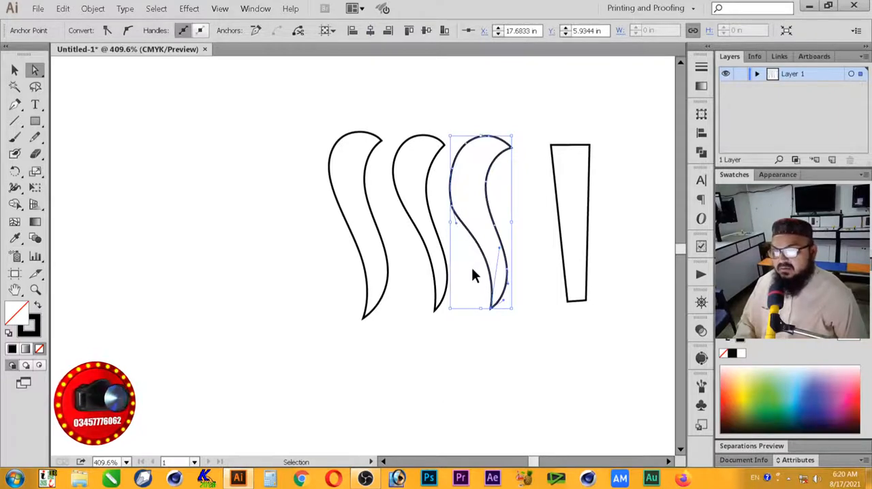
key(a)
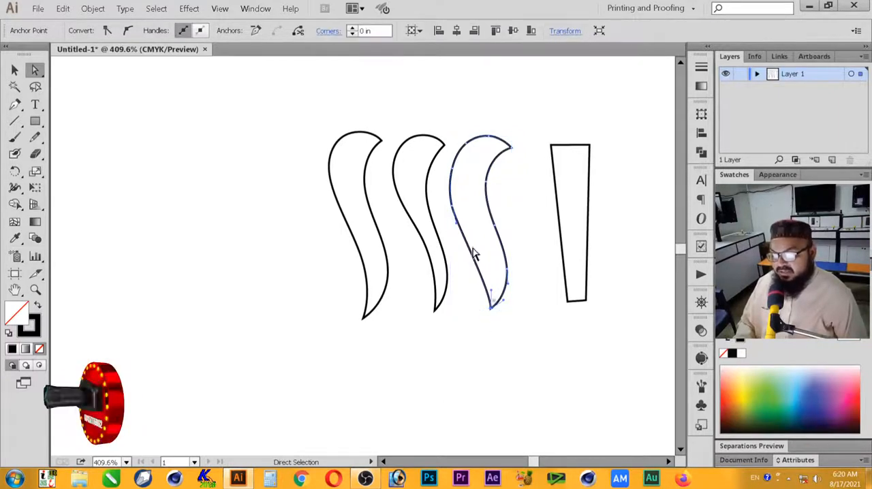
Step: Convert the S-curve's left-side anchor point to a corner, and bend the lower left edge inward using direction handles
drag(453, 215, 461, 225)
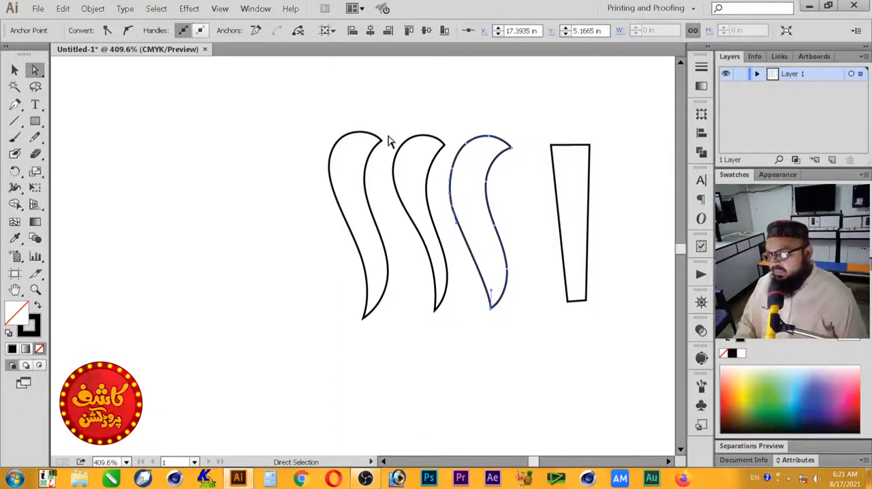
click(107, 31)
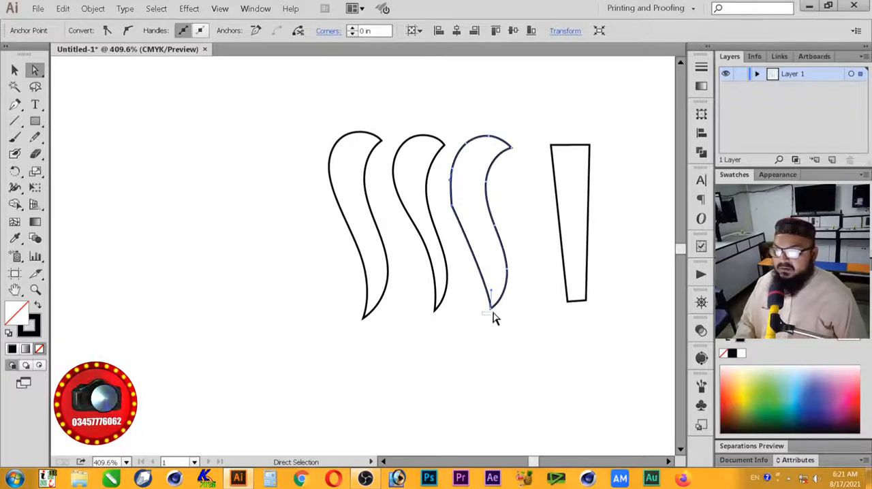
drag(492, 293, 494, 259)
click(452, 206)
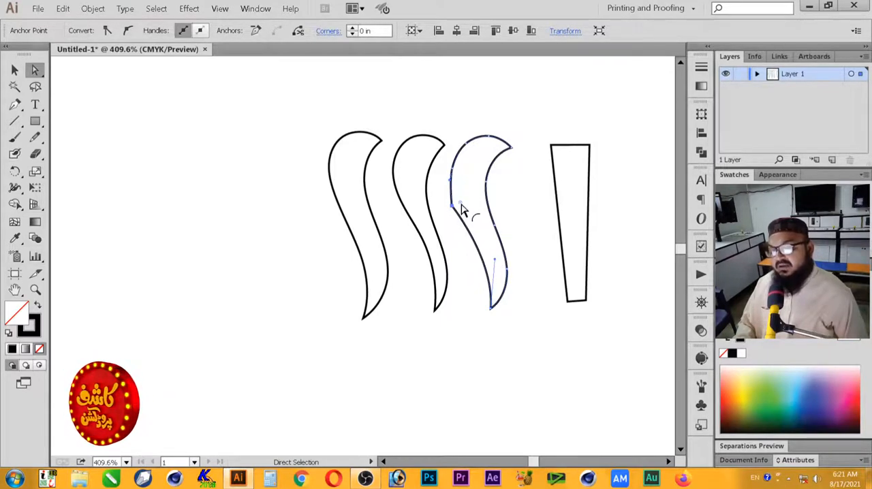
drag(461, 204, 548, 193)
click(466, 254)
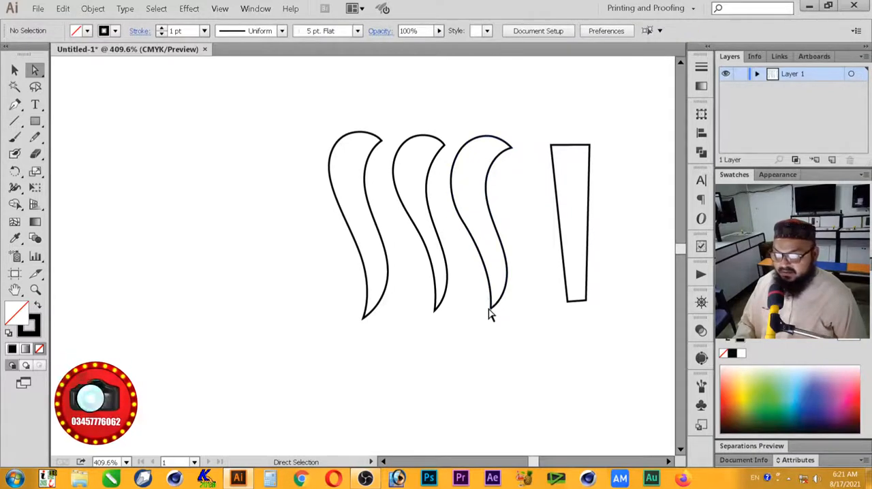
key(v)
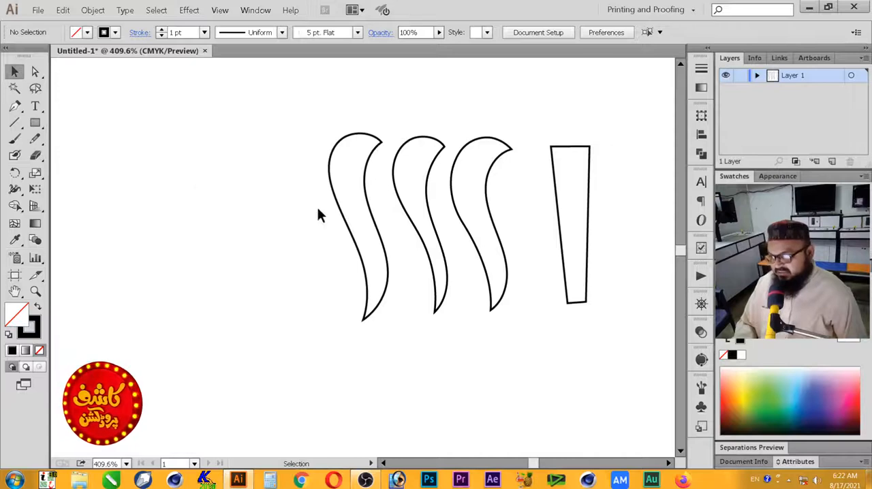
Step: Draw a tall round-ended shape tapering downward beside the S-curves with one Pencil stroke, and rotate it slightly counterclockwise
click(36, 138)
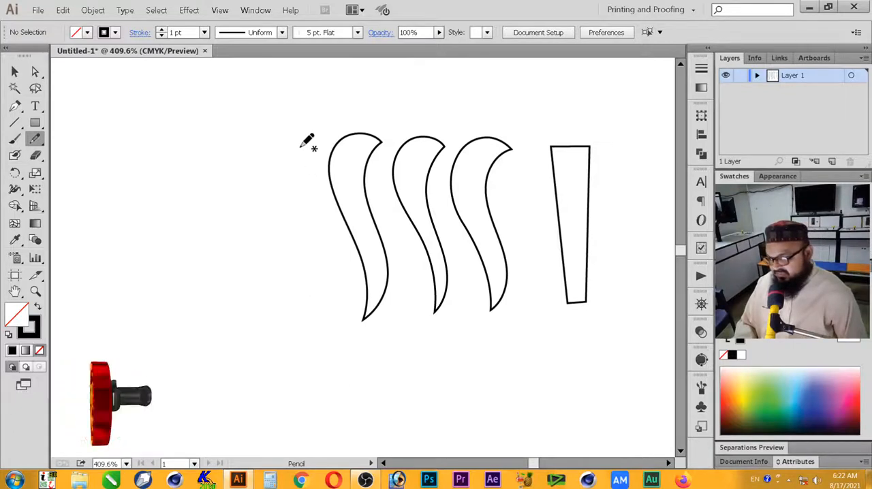
mouse_move(281, 311)
mouse_down()
mouse_move(268, 324)
mouse_move(254, 310)
mouse_move(251, 279)
mouse_up()
key(ctrl+z)
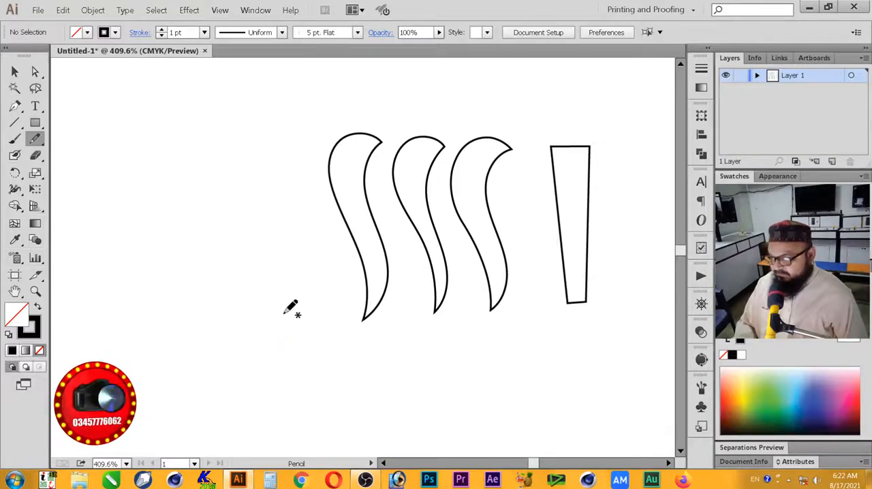
mouse_move(278, 312)
mouse_down()
mouse_move(263, 299)
mouse_move(260, 262)
mouse_move(259, 160)
mouse_move(262, 144)
mouse_move(278, 139)
mouse_move(291, 141)
mouse_move(300, 171)
mouse_move(280, 311)
mouse_up()
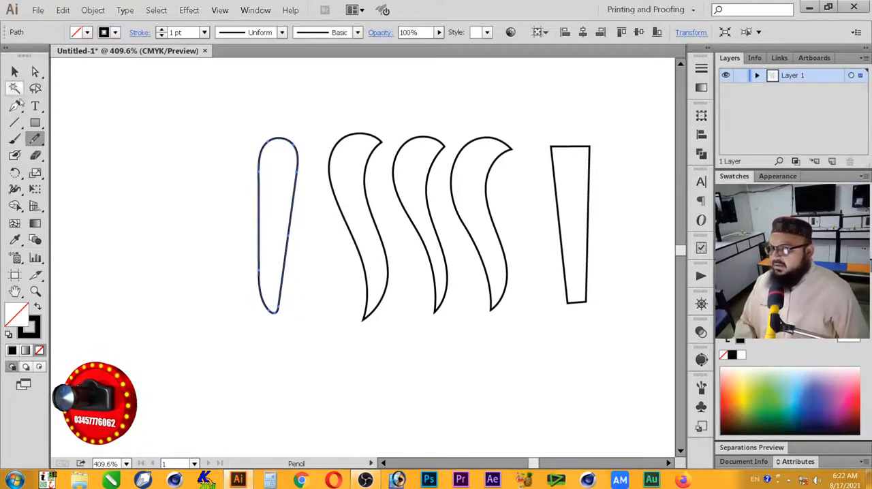
click(14, 71)
drag(300, 317, 307, 317)
Step: Delete the anchor points forming the lower tip of the tall round-ended shape, leaving its outline open at the bottom
key(z)
drag(216, 211, 340, 335)
click(34, 71)
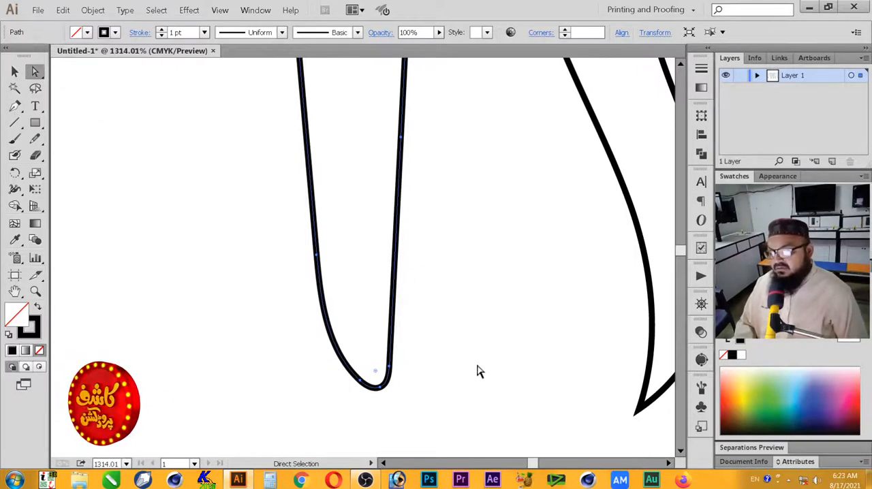
drag(417, 346, 324, 413)
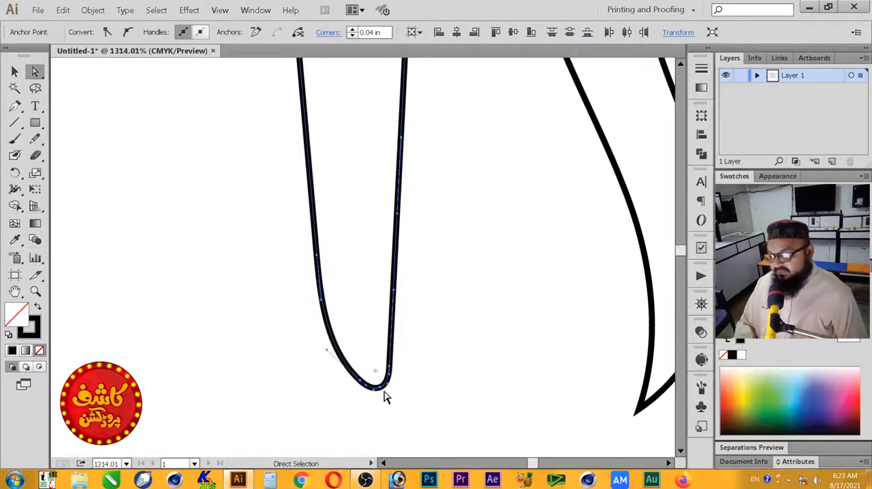
click(385, 398)
drag(393, 410, 351, 394)
drag(402, 414, 335, 376)
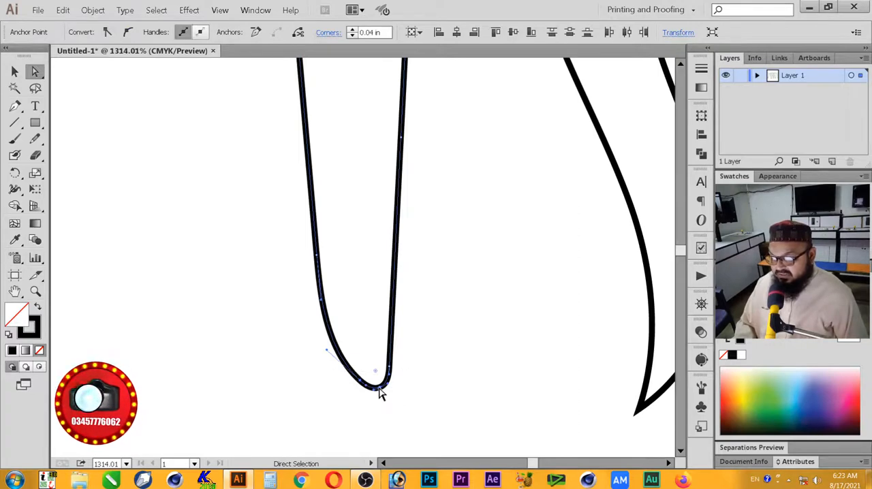
drag(380, 388, 379, 388)
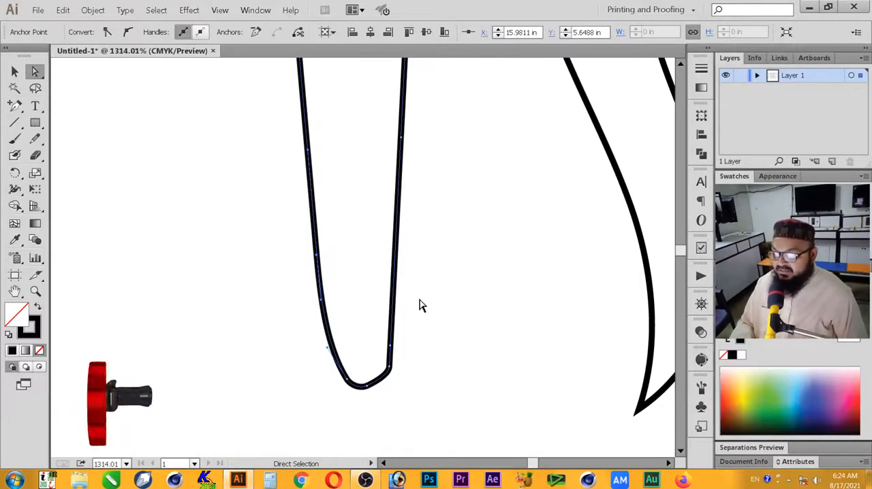
mouse_move(287, 402)
mouse_down()
mouse_move(331, 404)
mouse_move(432, 335)
mouse_move(280, 403)
mouse_move(286, 407)
mouse_up()
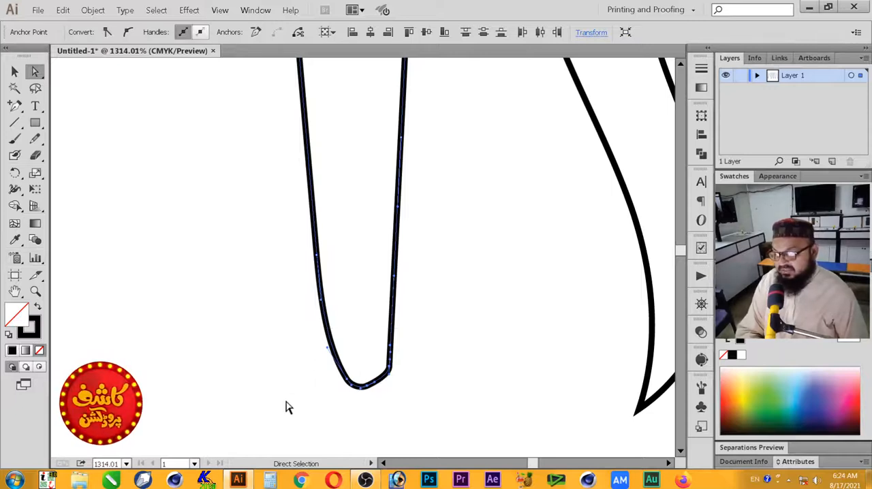
key(Delete)
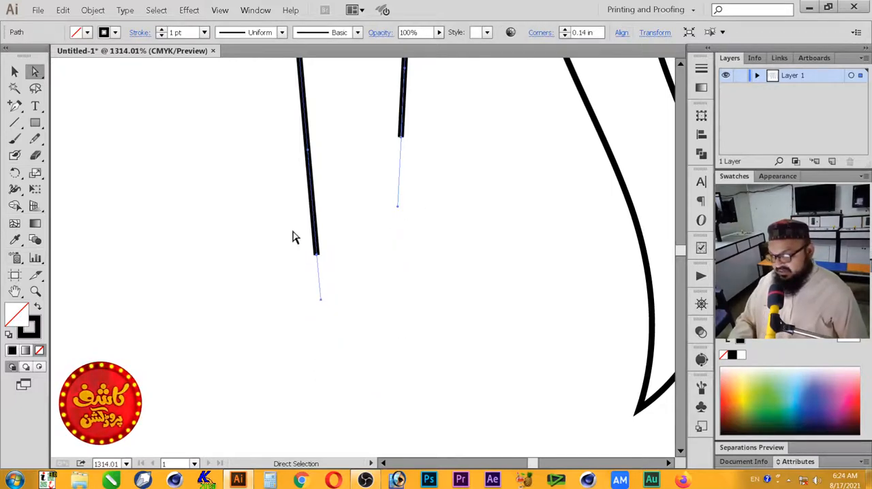
Step: Redraw the round-ended shape's missing lower end as a wider rounded curve with the Pencil tool, joining both open ends
click(35, 138)
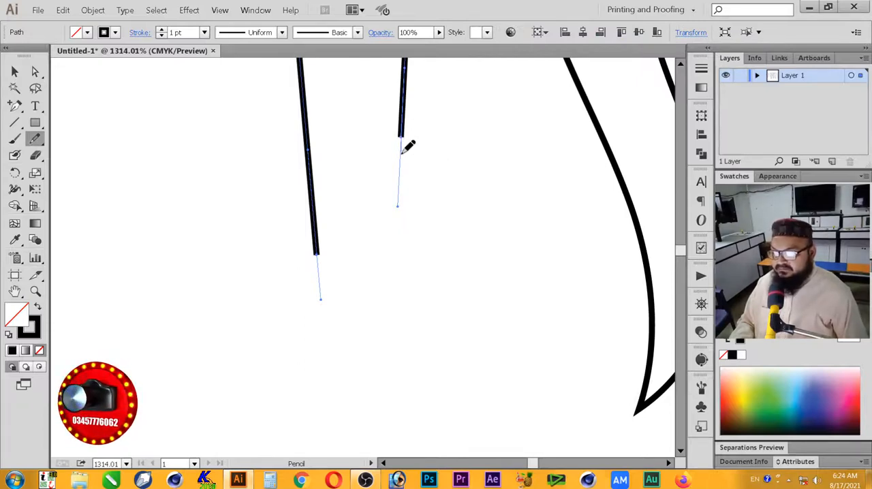
drag(402, 217, 401, 343)
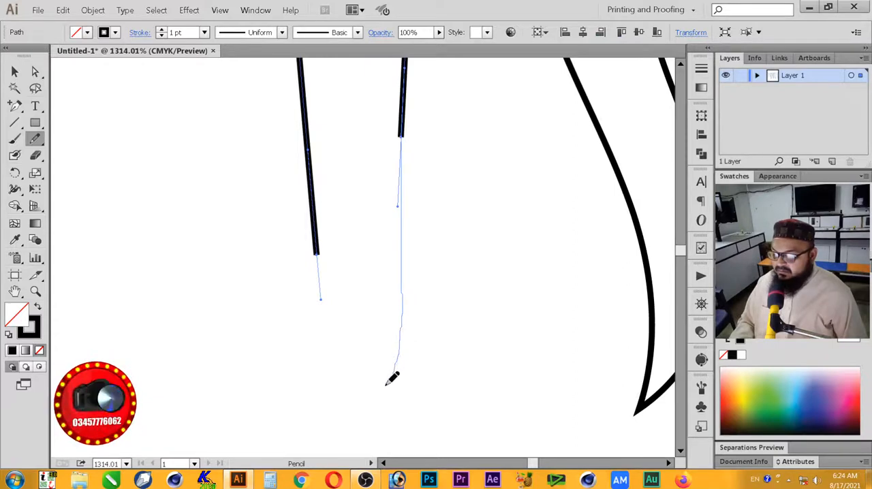
mouse_move(369, 386)
mouse_down()
mouse_move(338, 375)
mouse_move(316, 253)
mouse_up()
key(z)
alt+click(378, 206)
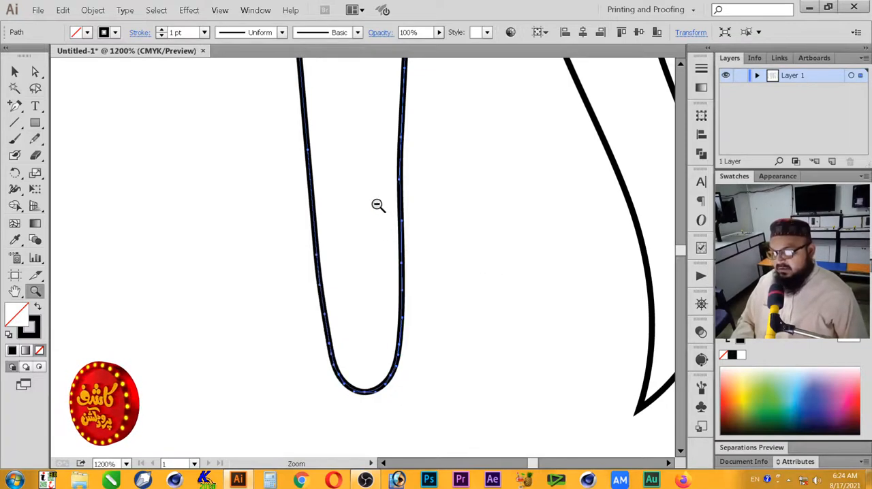
alt+click(378, 206)
alt+click(375, 203)
key(v)
click(406, 331)
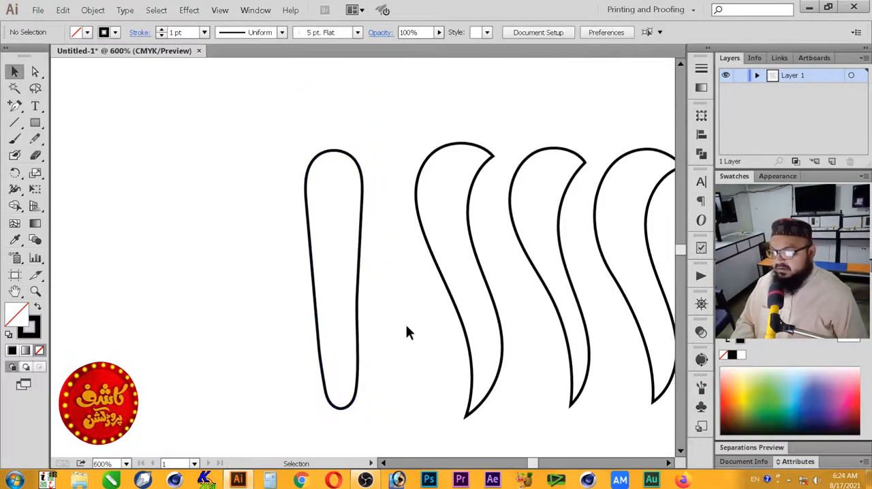
Step: Remove the anchor point midway along the round-ended shape's right edge to smooth out the dent, and deselect the shape
click(358, 281)
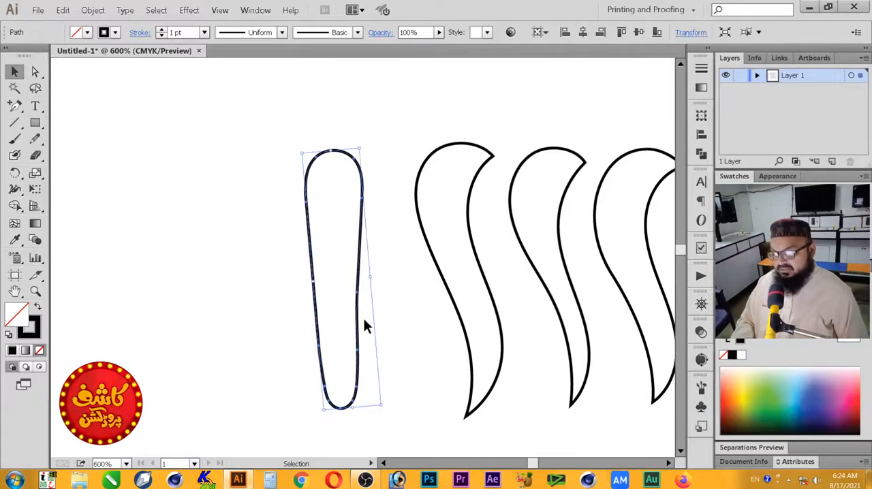
key(a)
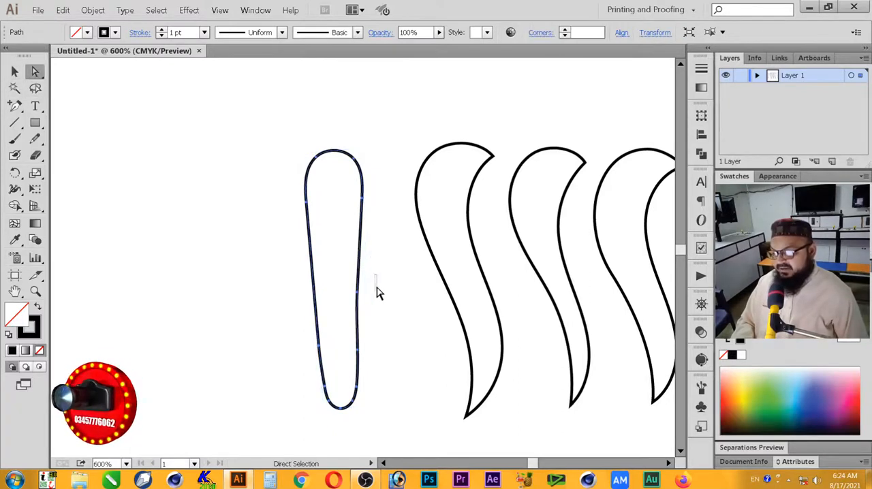
click(354, 267)
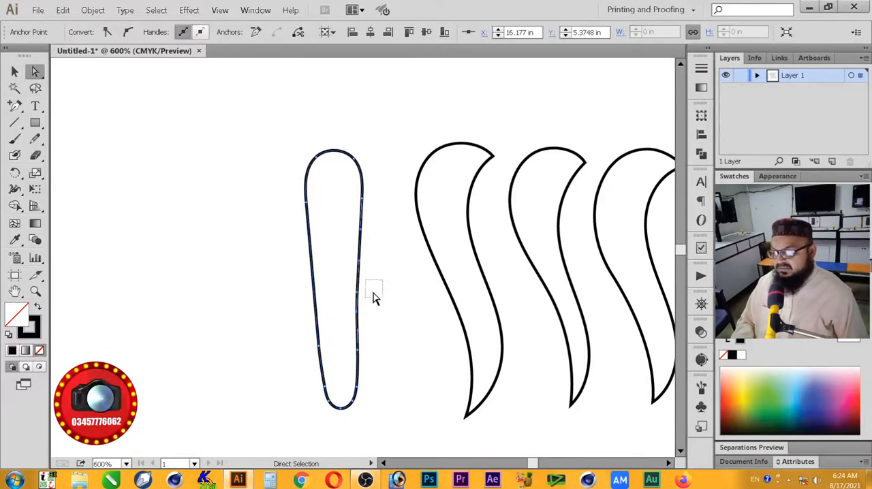
click(347, 151)
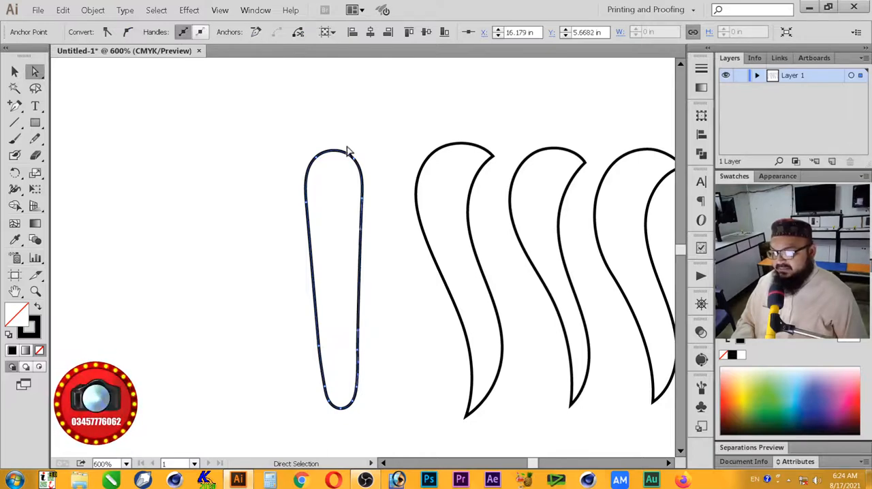
key(v)
click(354, 295)
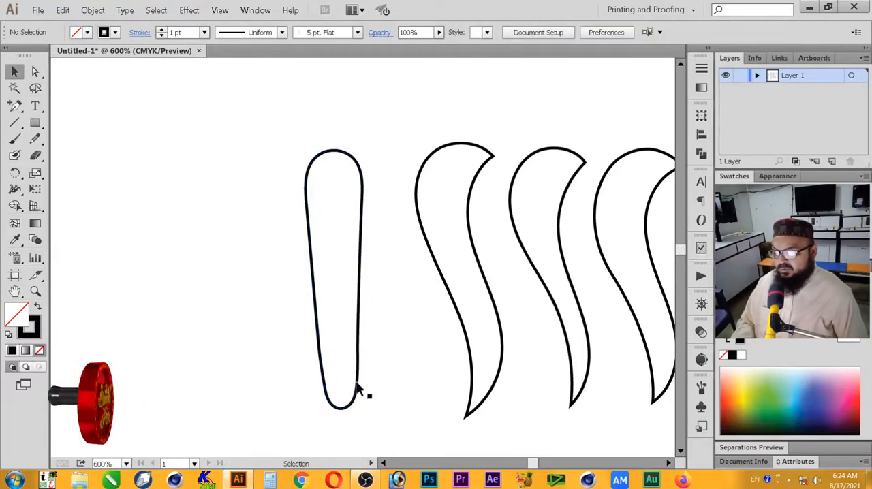
Step: Swap fill and stroke on all five shapes so they are solid black without an outline, and deselect them
key(z)
alt+click(404, 269)
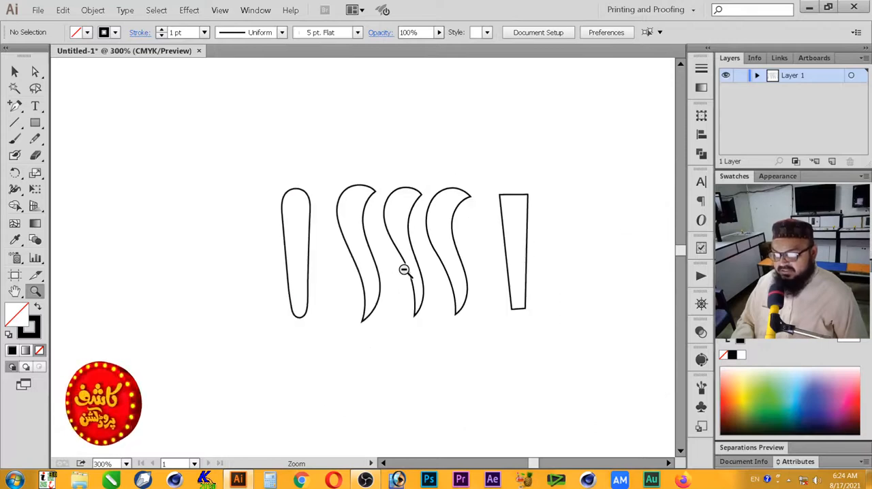
key(v)
drag(192, 138, 564, 348)
key(shift+x)
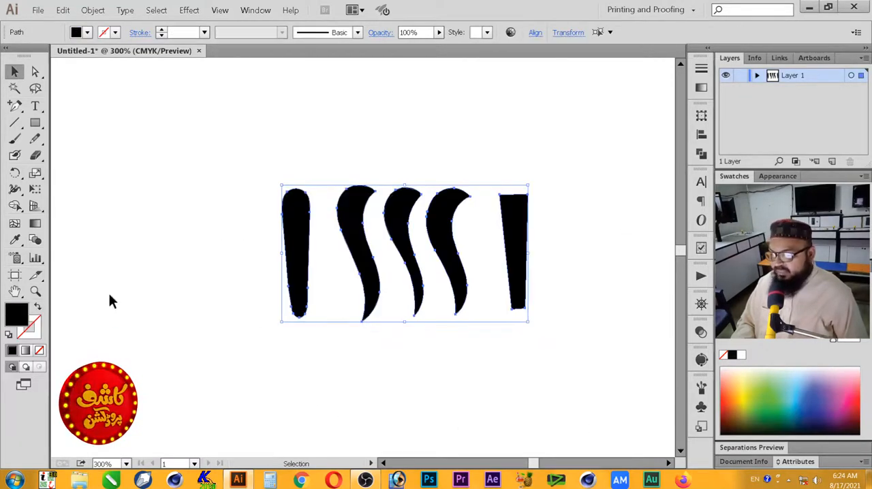
click(112, 301)
key(z)
drag(558, 162, 260, 339)
click(19, 70)
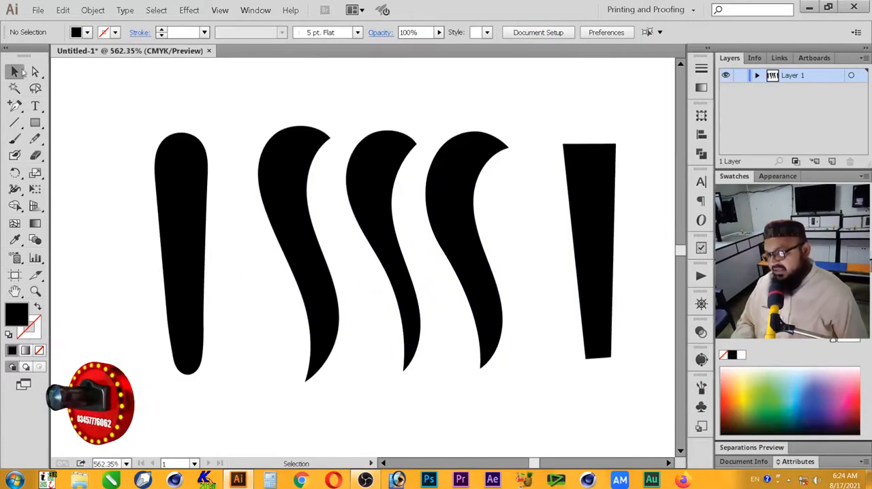